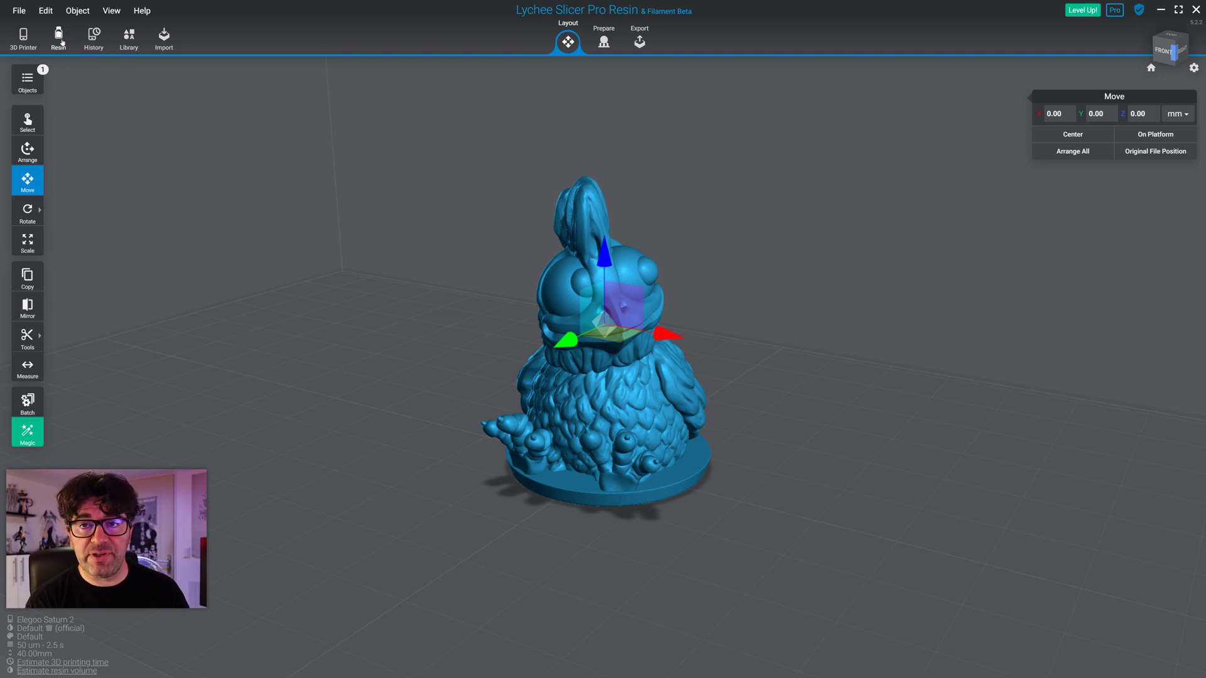
# Open the Default (official) 50 um resin profile's parameters: 4 burn-in layers at 25 s and 6 transition layers.
pyautogui.click(58, 37)
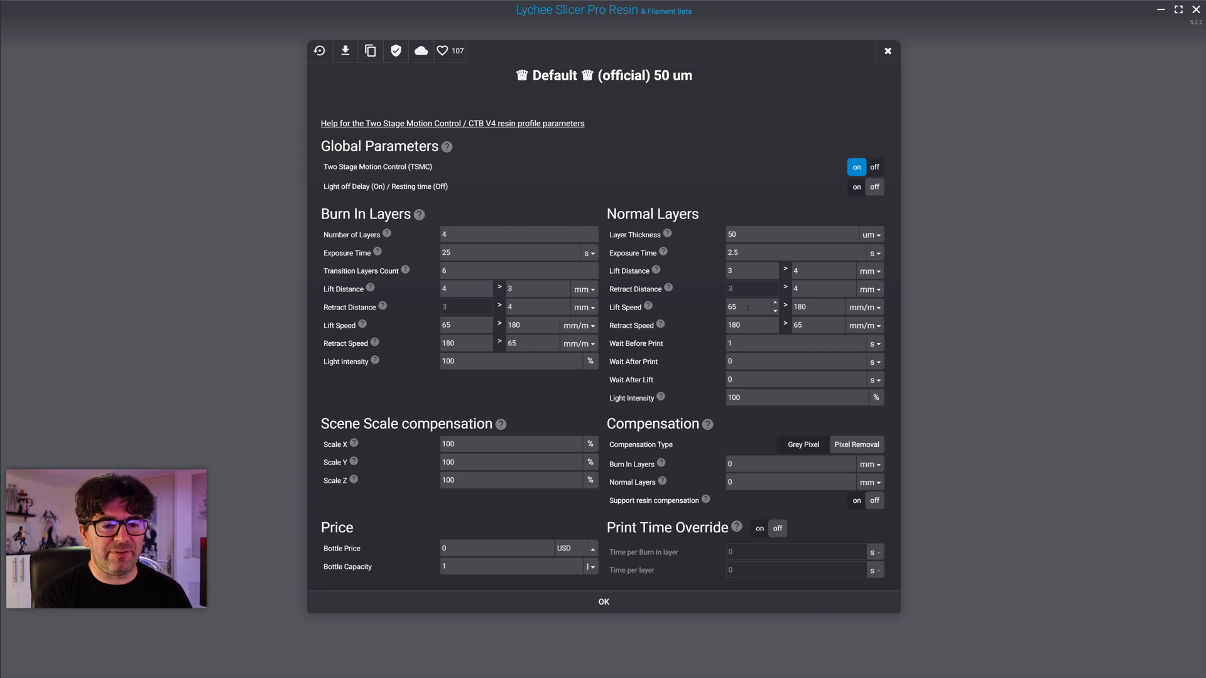
# Close the resin parameters to reveal the Elegoo Saturn 2 printer and resin settings overview.
pyautogui.click(894, 54)
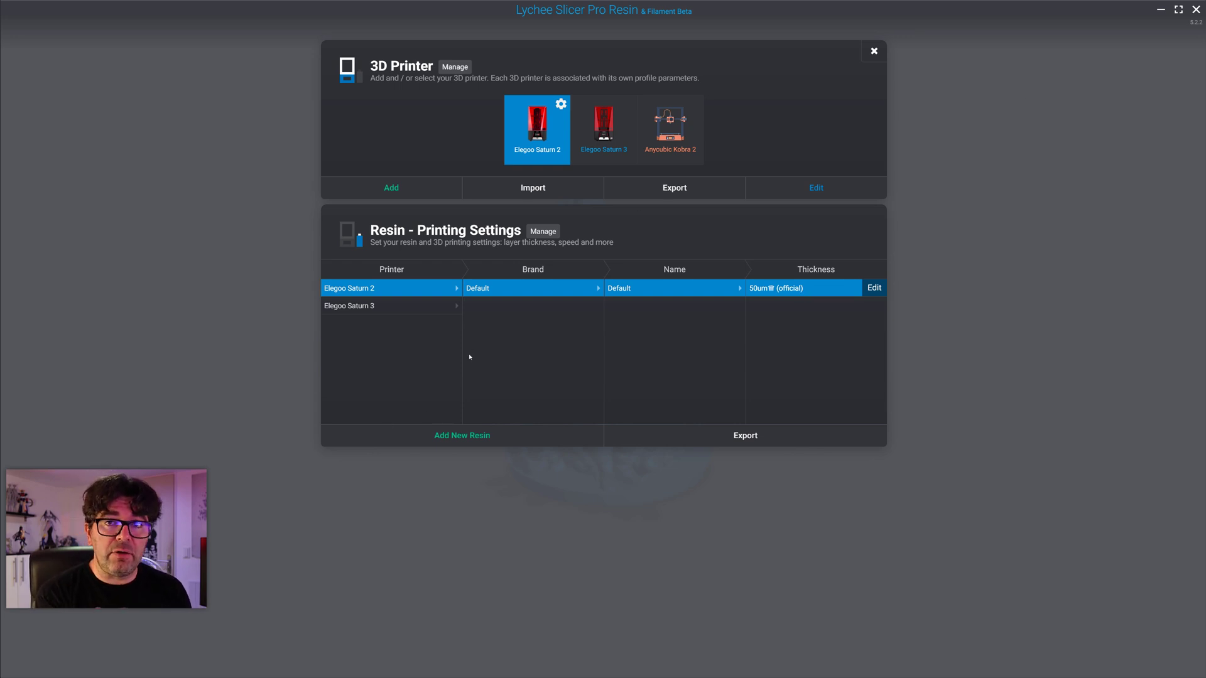
# Open Community Resin Profiles and filter to printer brand Elegoo, model Saturn 2.
pyautogui.click(428, 436)
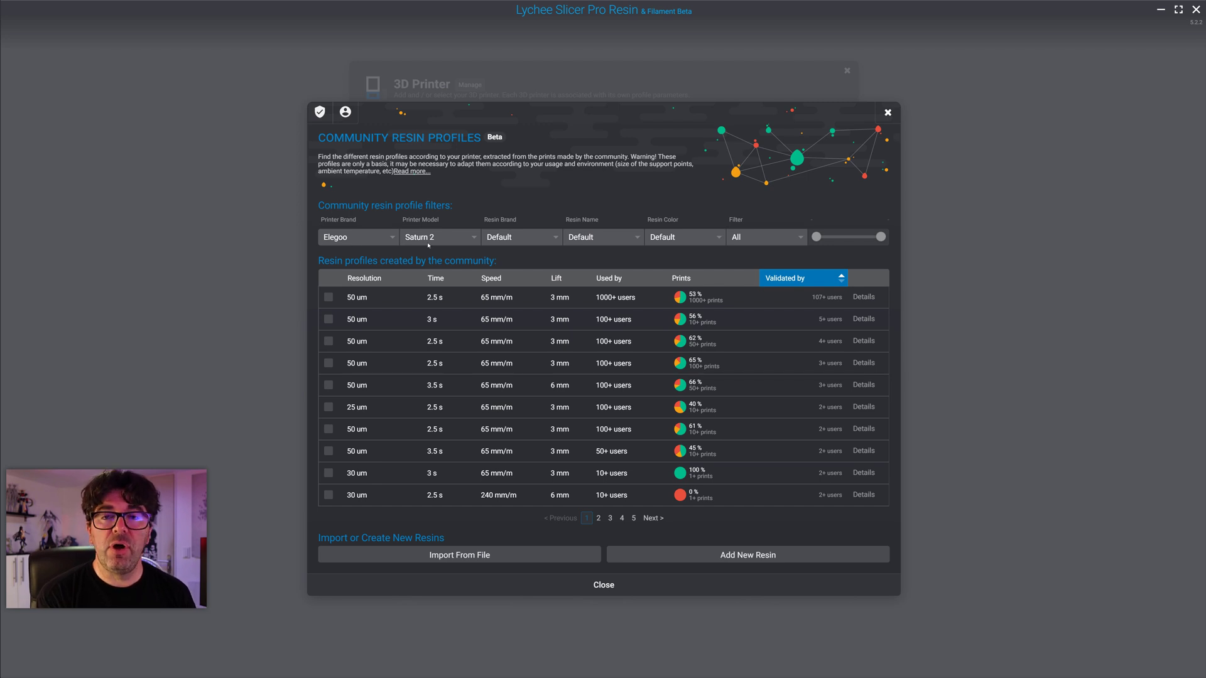
pyautogui.click(379, 239)
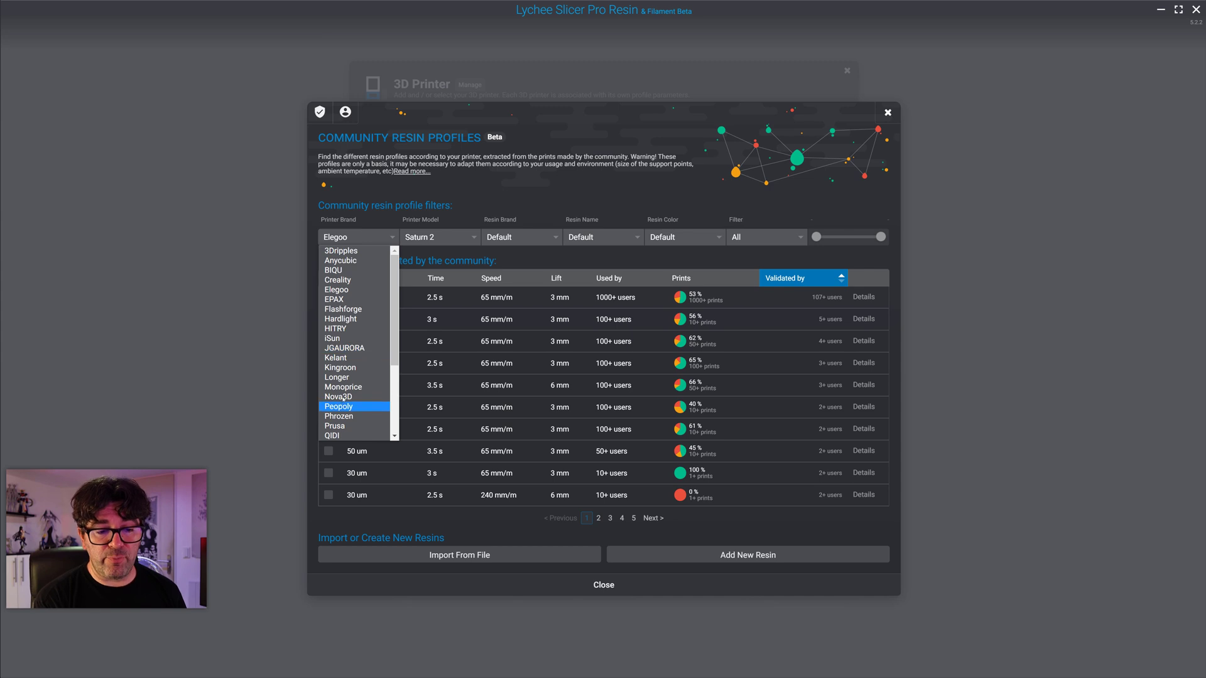
pyautogui.click(435, 237)
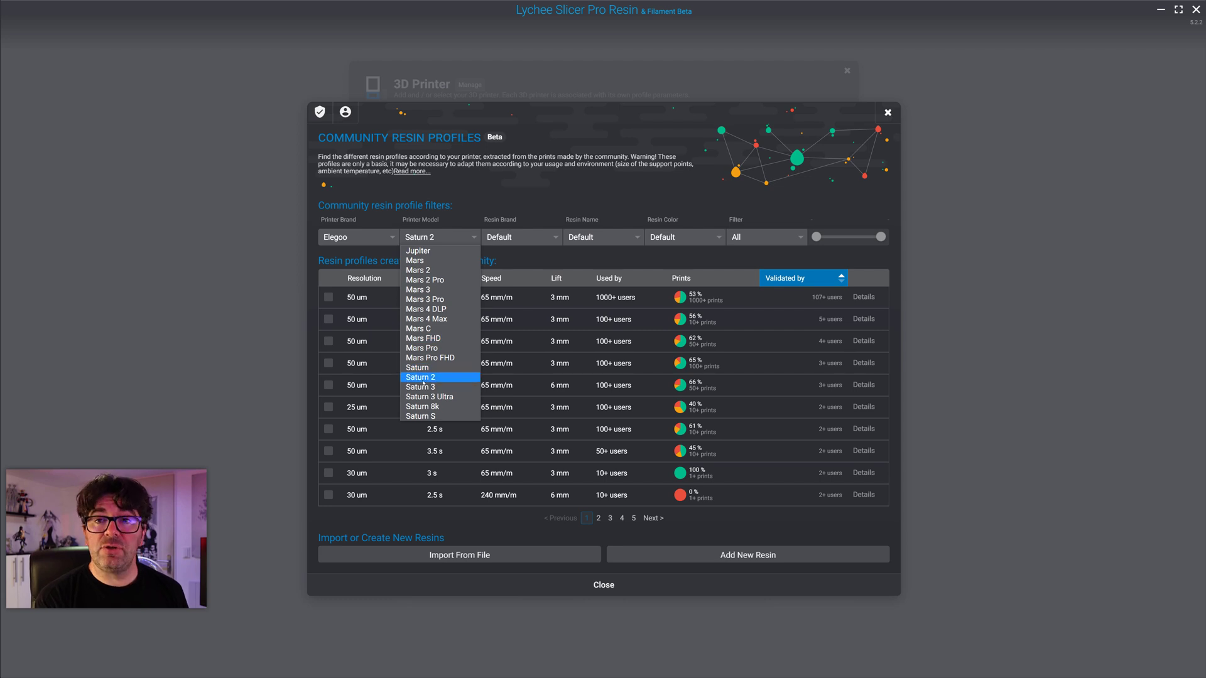
pyautogui.click(498, 203)
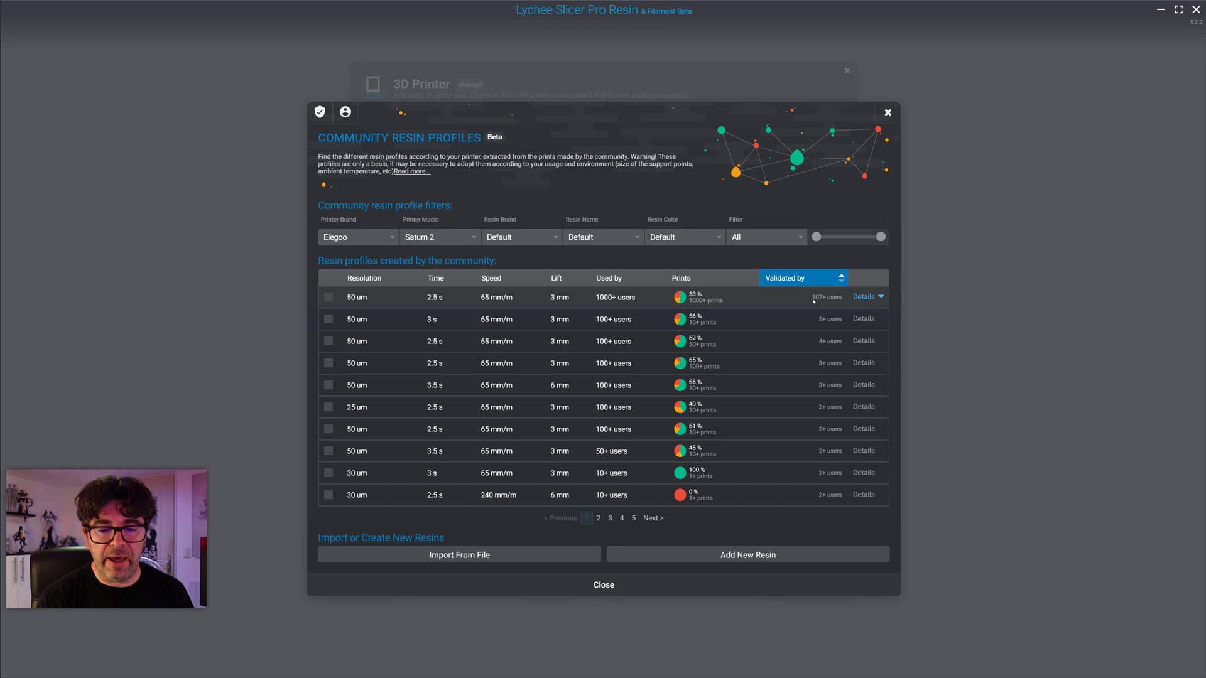
# Open the details of the top Saturn 2 profile: 50 um, 2.5 s exposure, 52.6% successful prints.
pyautogui.click(865, 300)
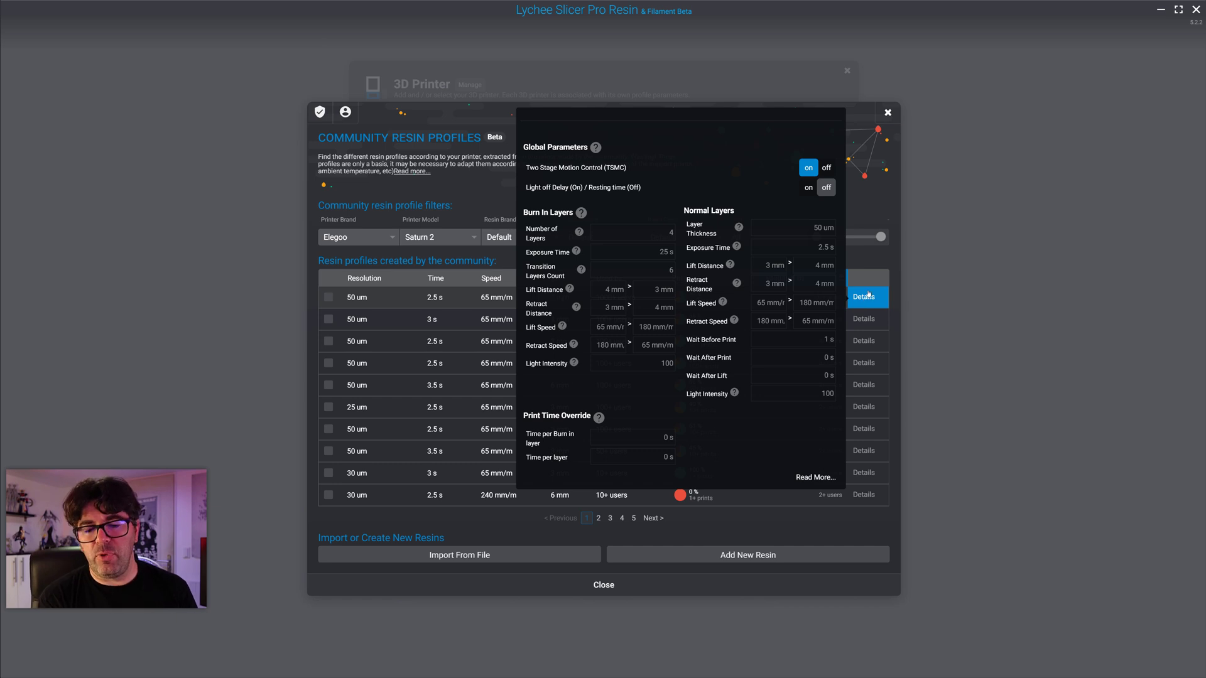
pyautogui.click(865, 299)
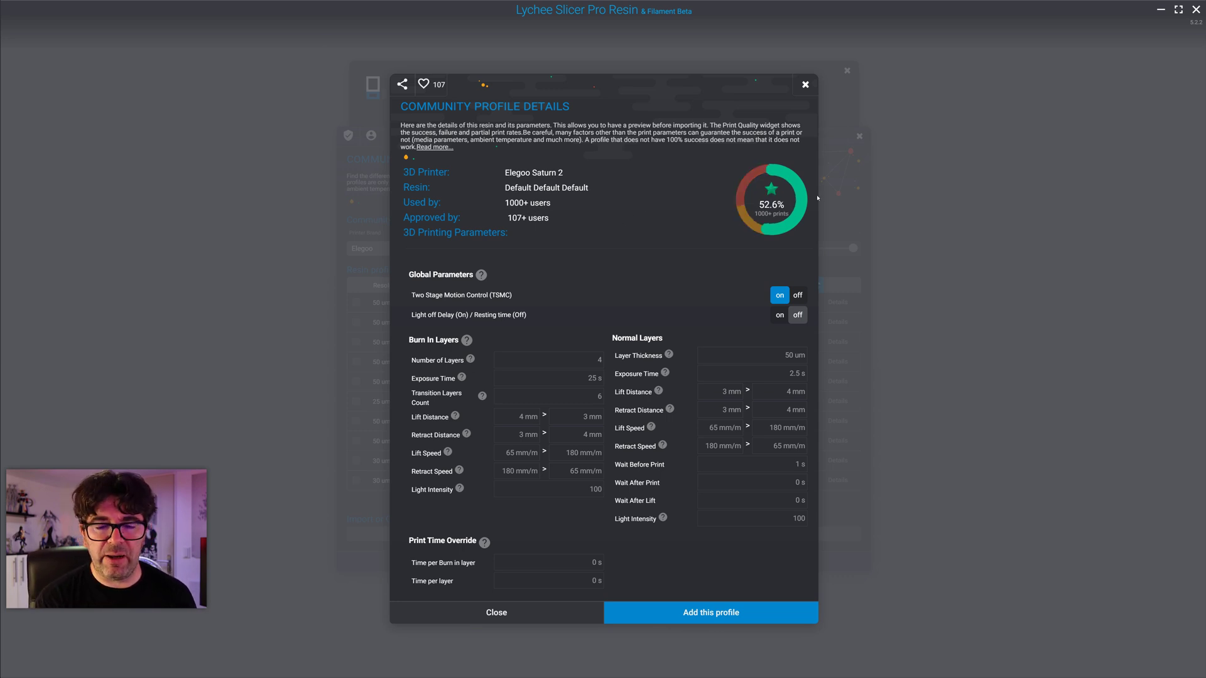
pyautogui.moveTo(802, 209)
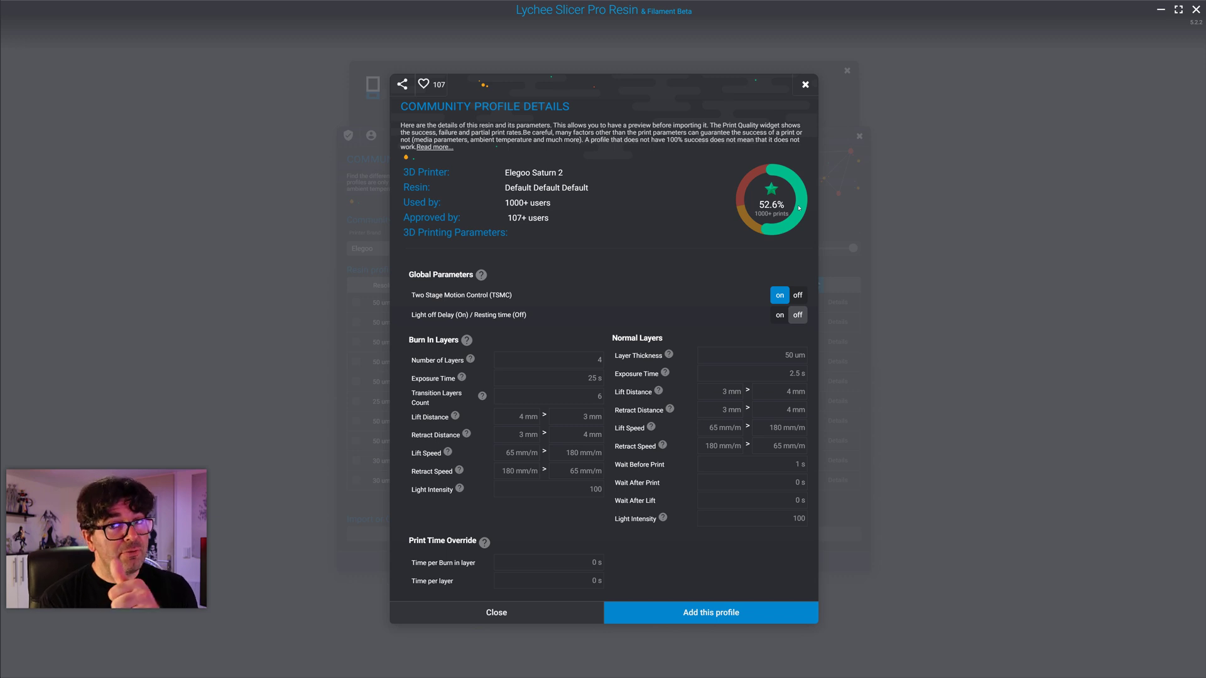
pyautogui.moveTo(755, 223)
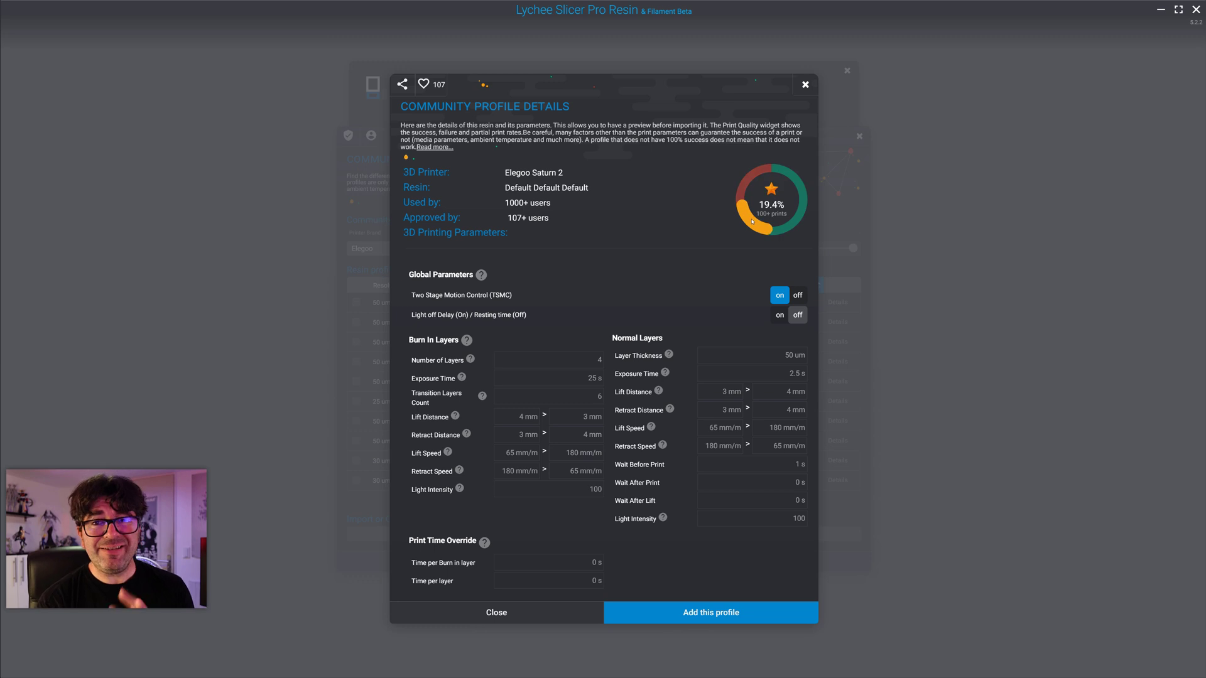
pyautogui.moveTo(752, 190)
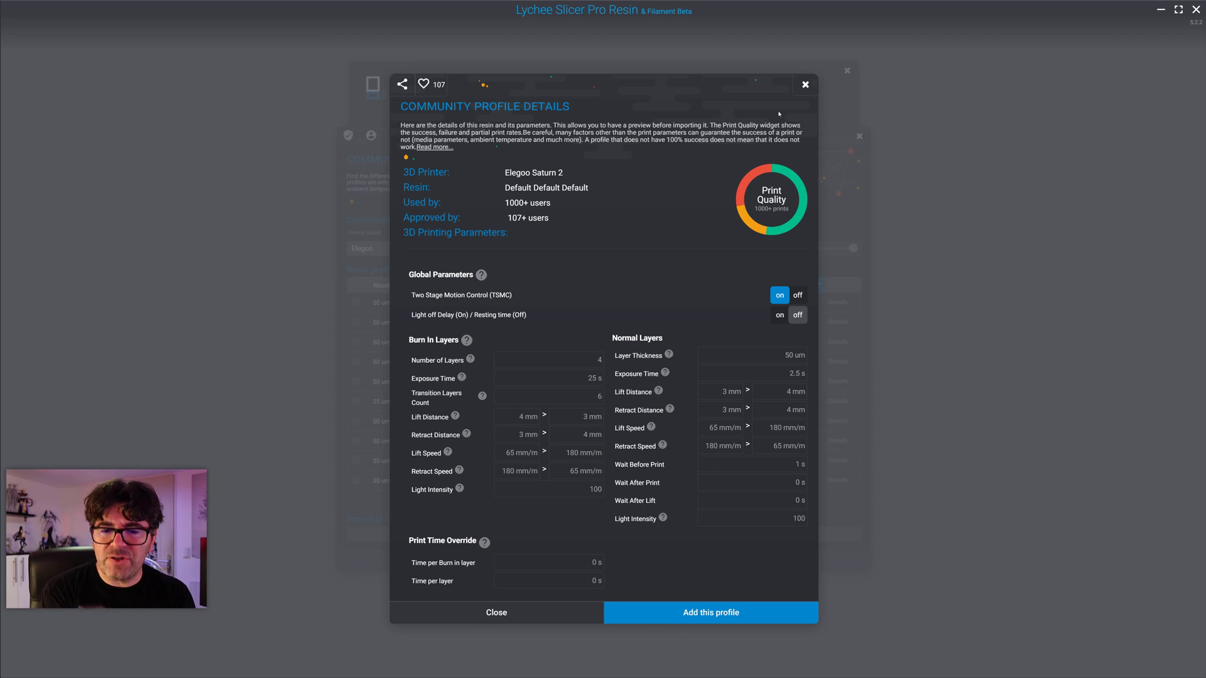
# Close the profile details and the community list, then reopen the Saturn 2 community profiles.
pyautogui.click(806, 84)
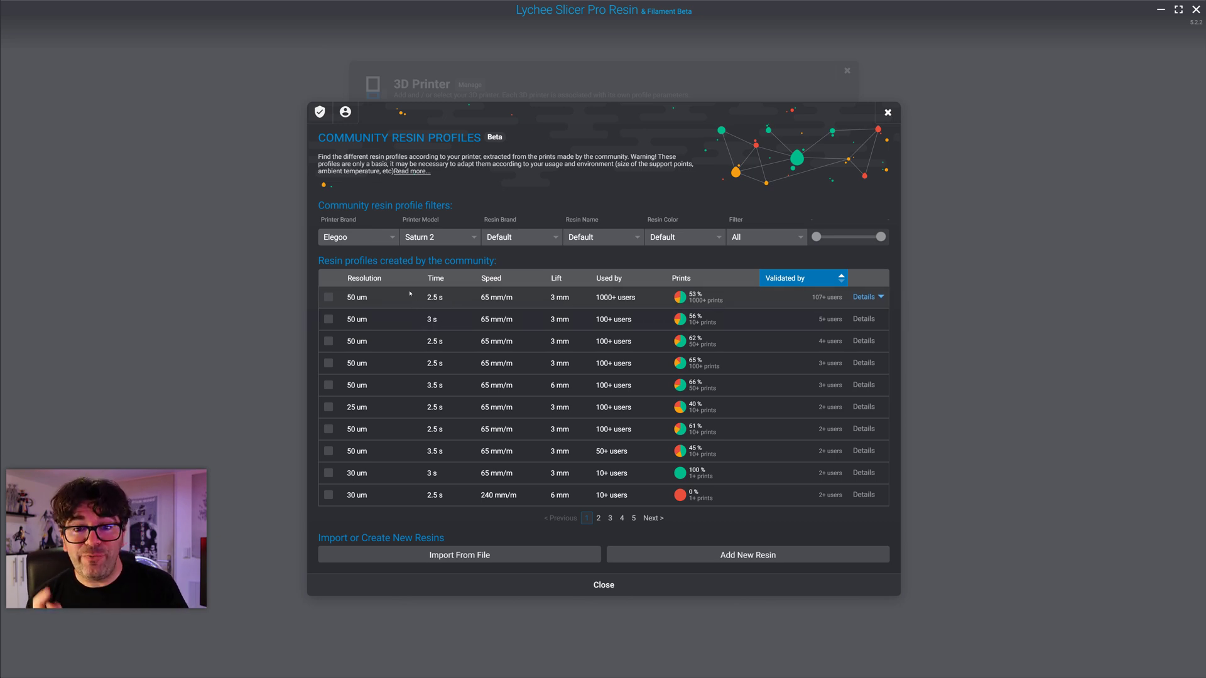
pyautogui.click(888, 112)
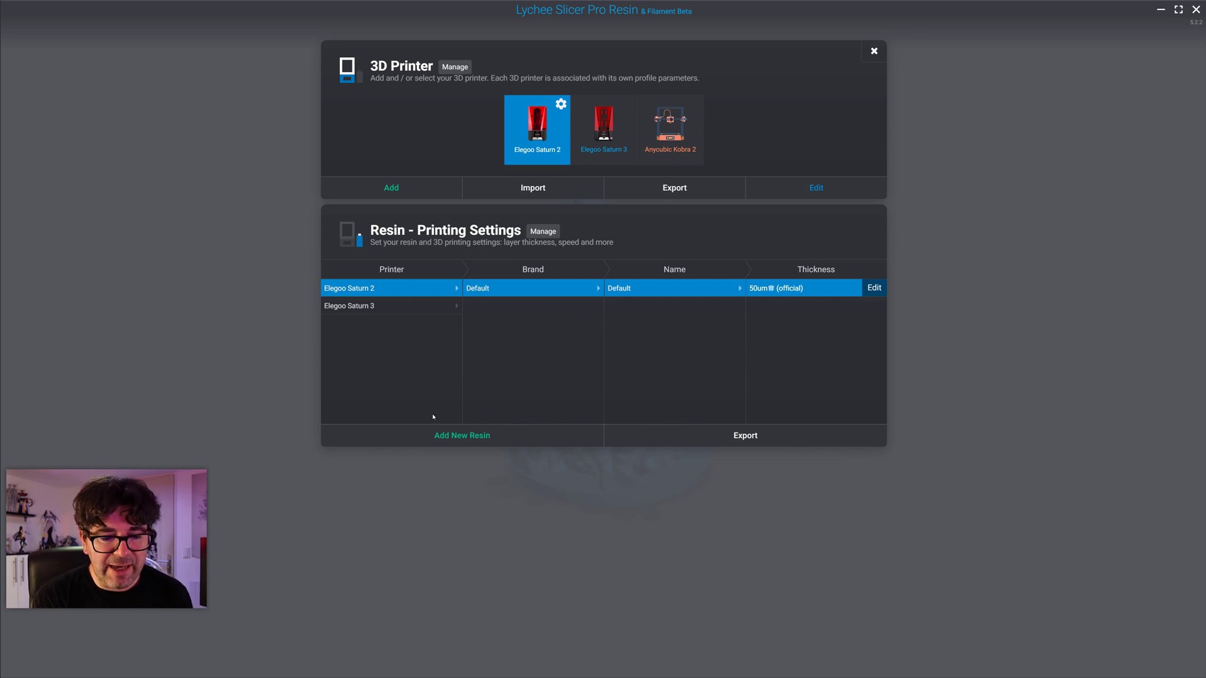
pyautogui.click(461, 435)
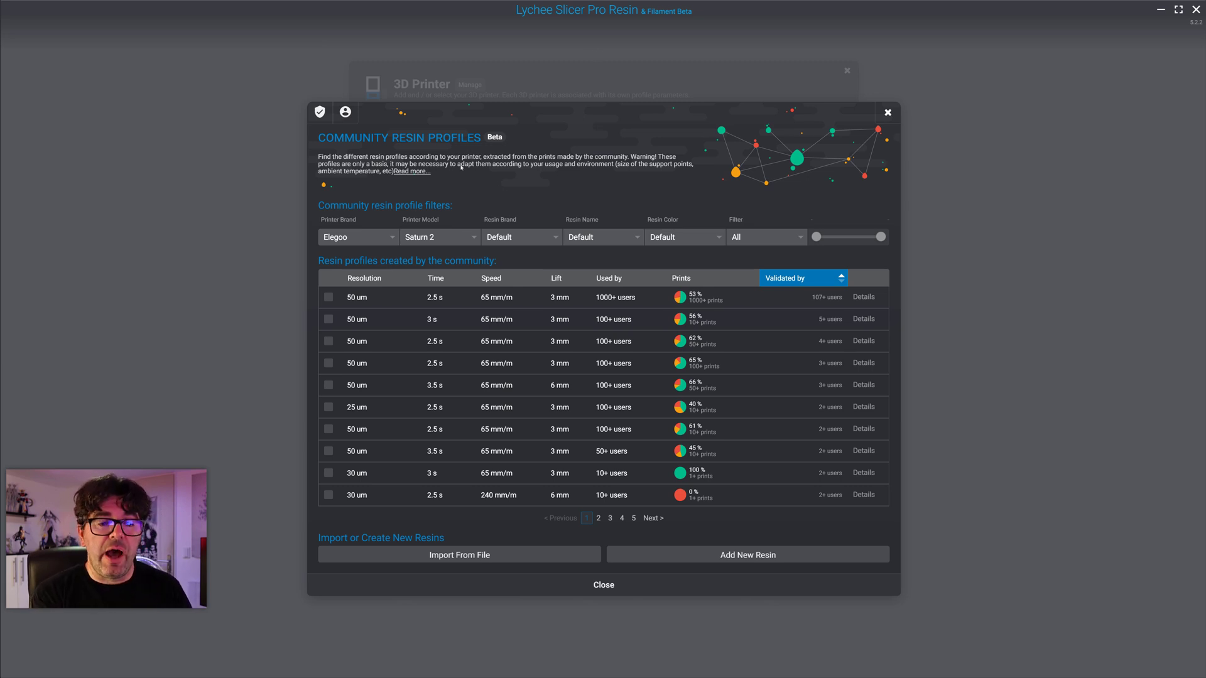
# Filter community profiles to SirayaTech Fast Navy Grey and tick the top 30 um, 2.5 s profile.
pyautogui.click(512, 238)
pyautogui.scroll(-3, 514, 339)
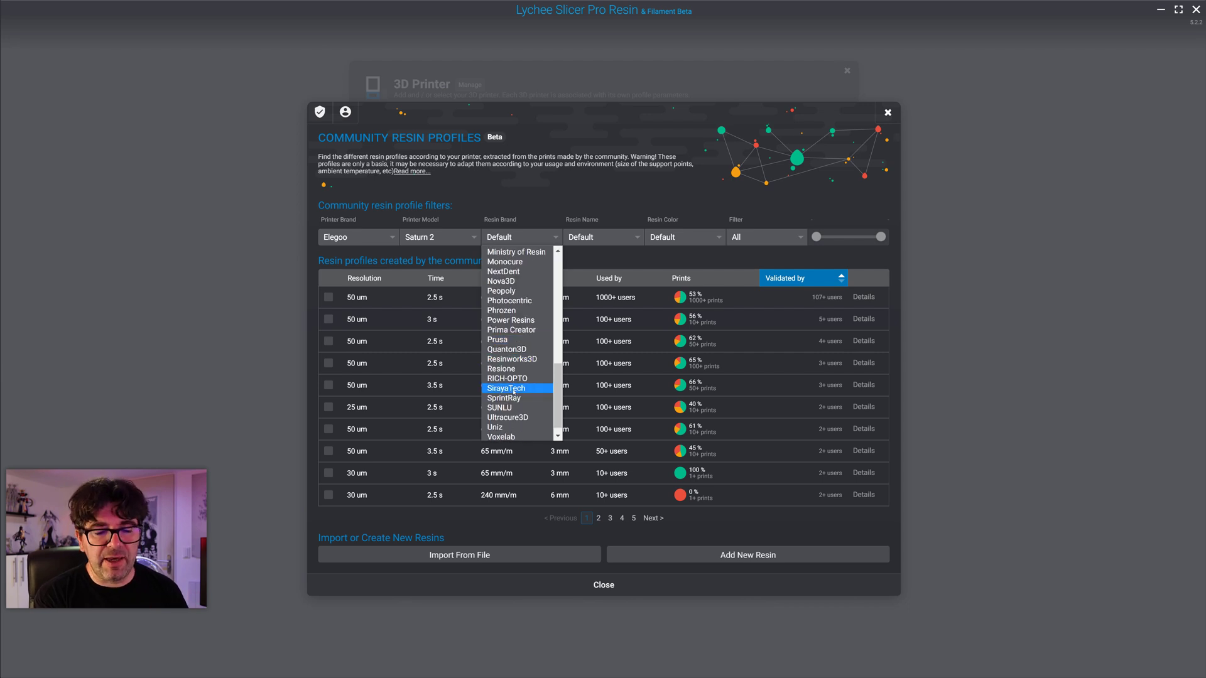
pyautogui.click(513, 389)
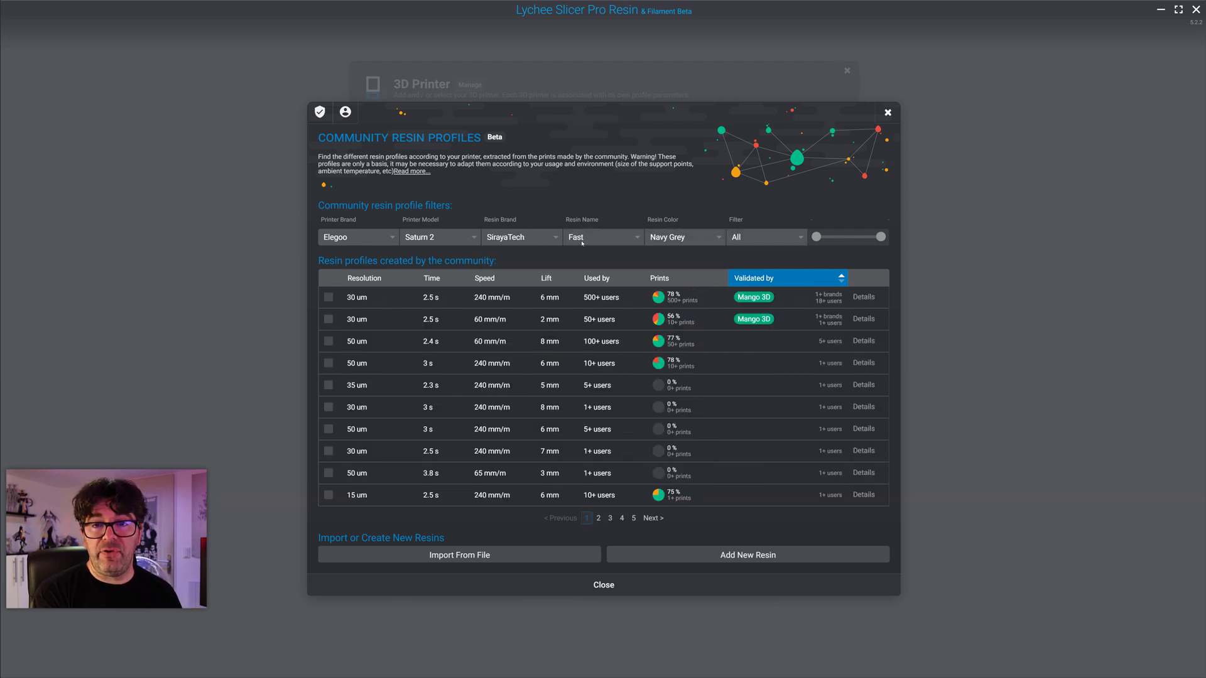
pyautogui.click(587, 238)
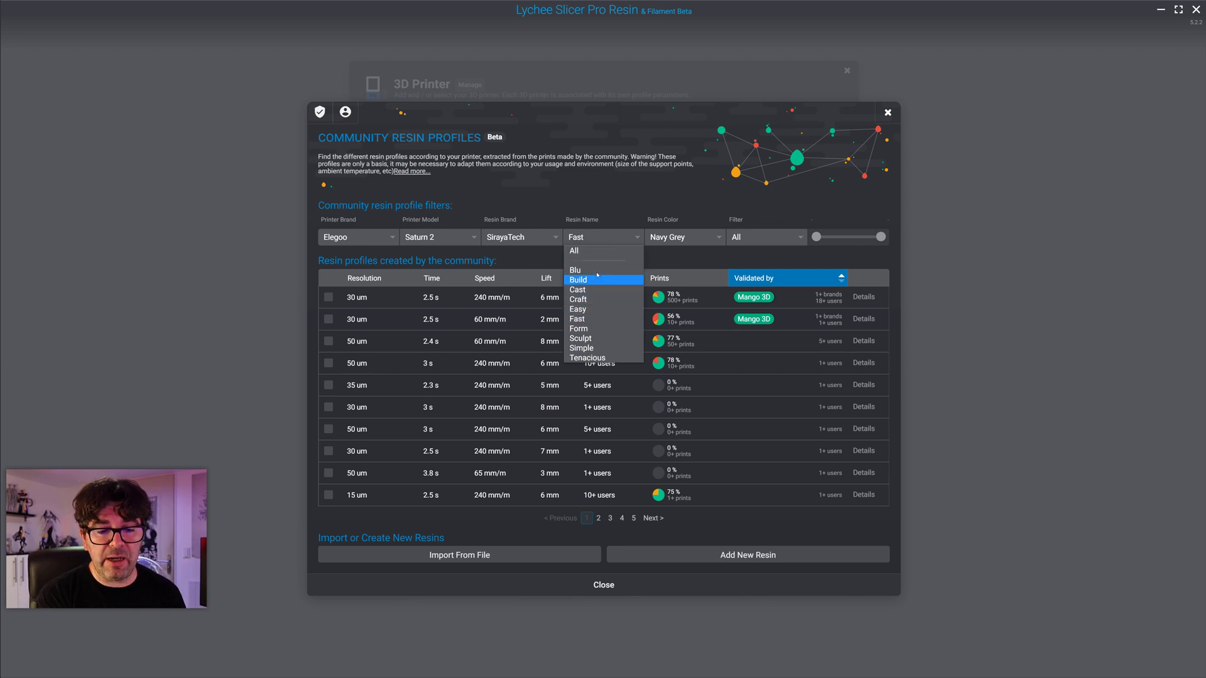
pyautogui.click(622, 218)
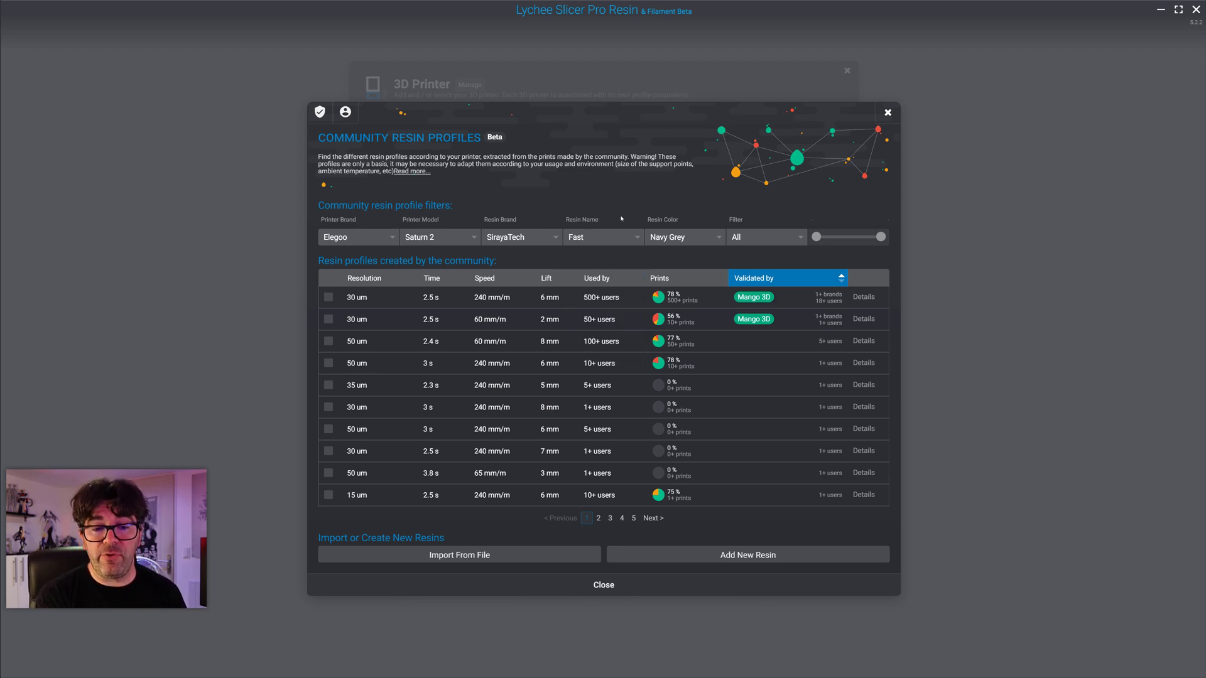
pyautogui.click(682, 238)
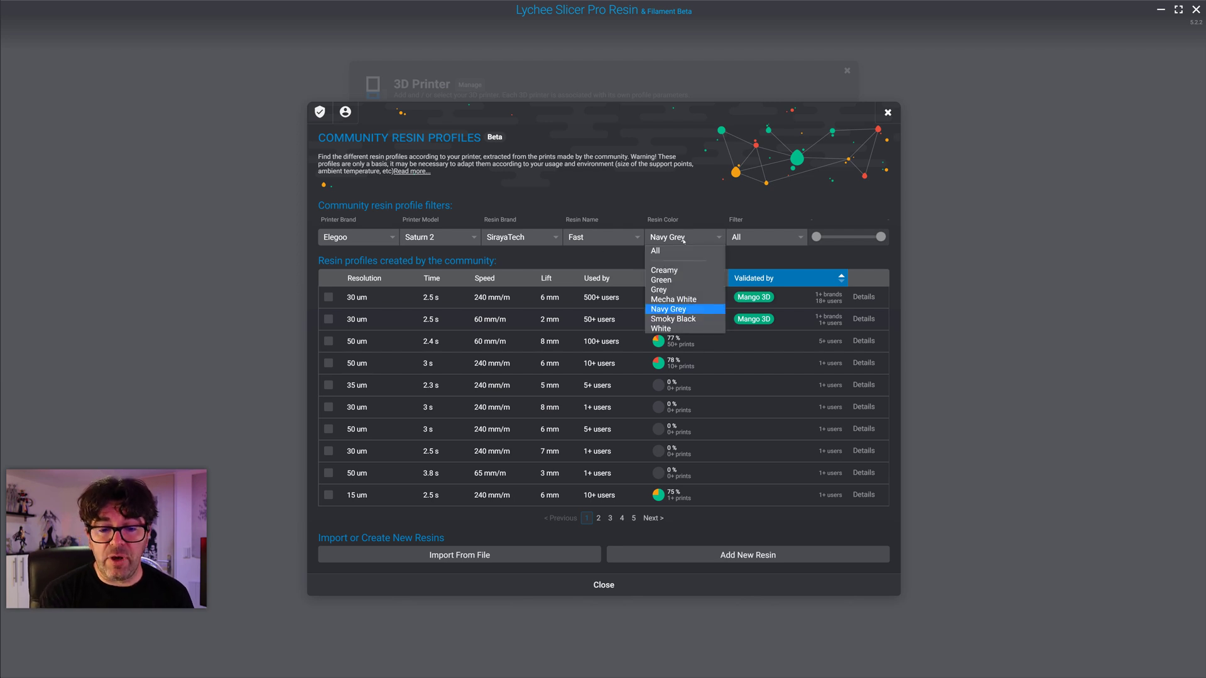
pyautogui.click(681, 183)
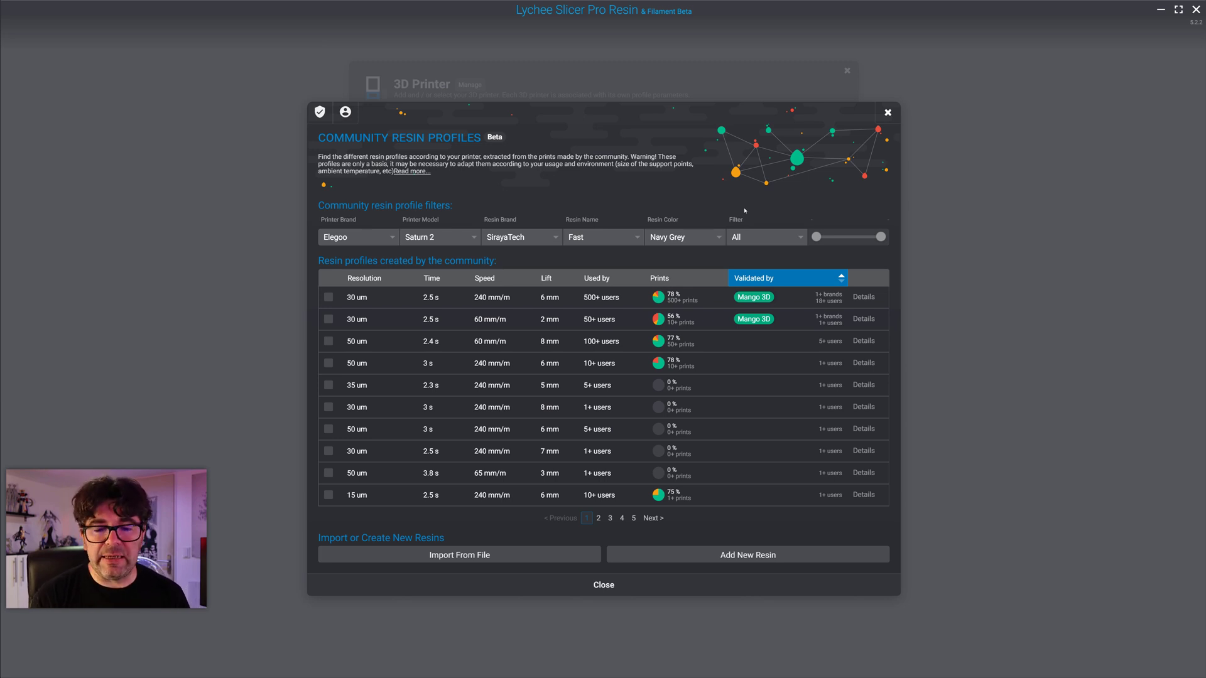
pyautogui.click(585, 299)
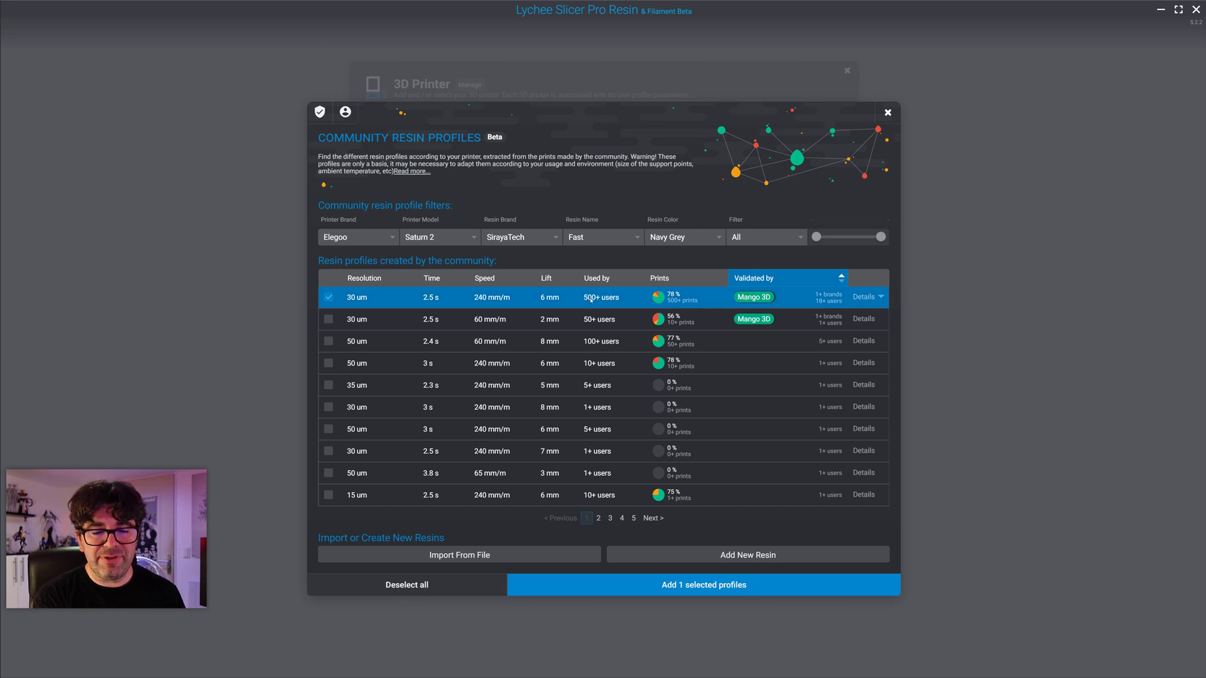
# Sort by Prints, select the top 30 um and 50 um 2.4 s profiles, and add both.
pyautogui.click(591, 299)
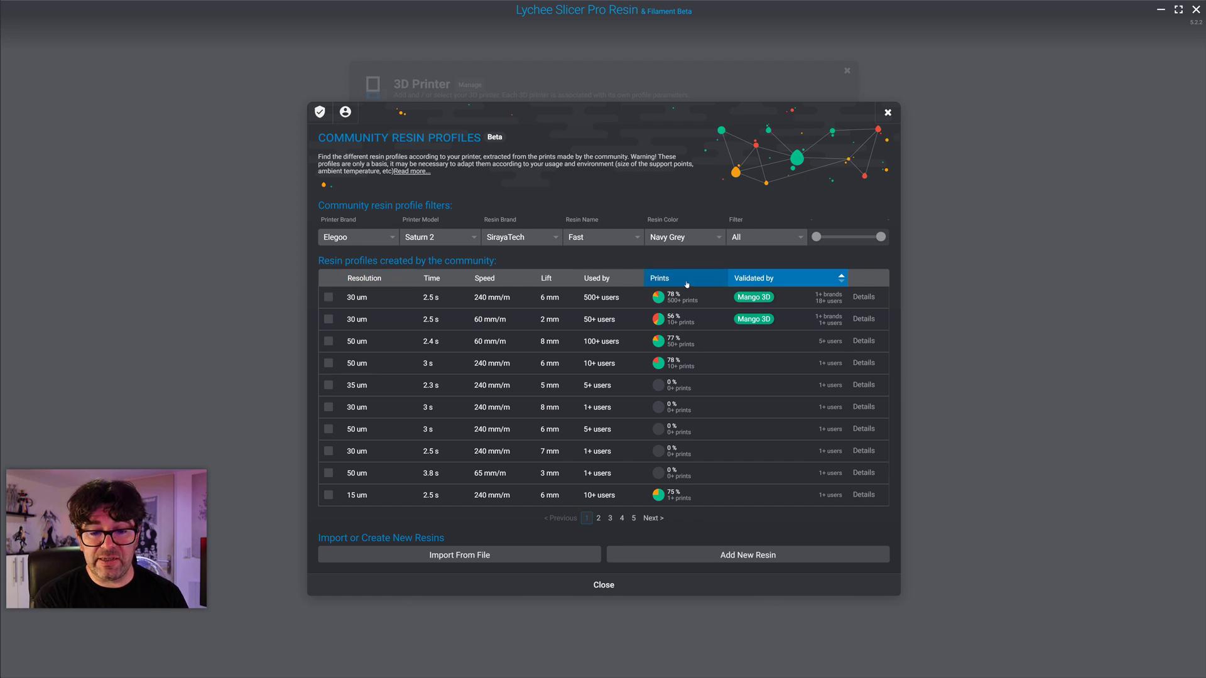
pyautogui.click(684, 279)
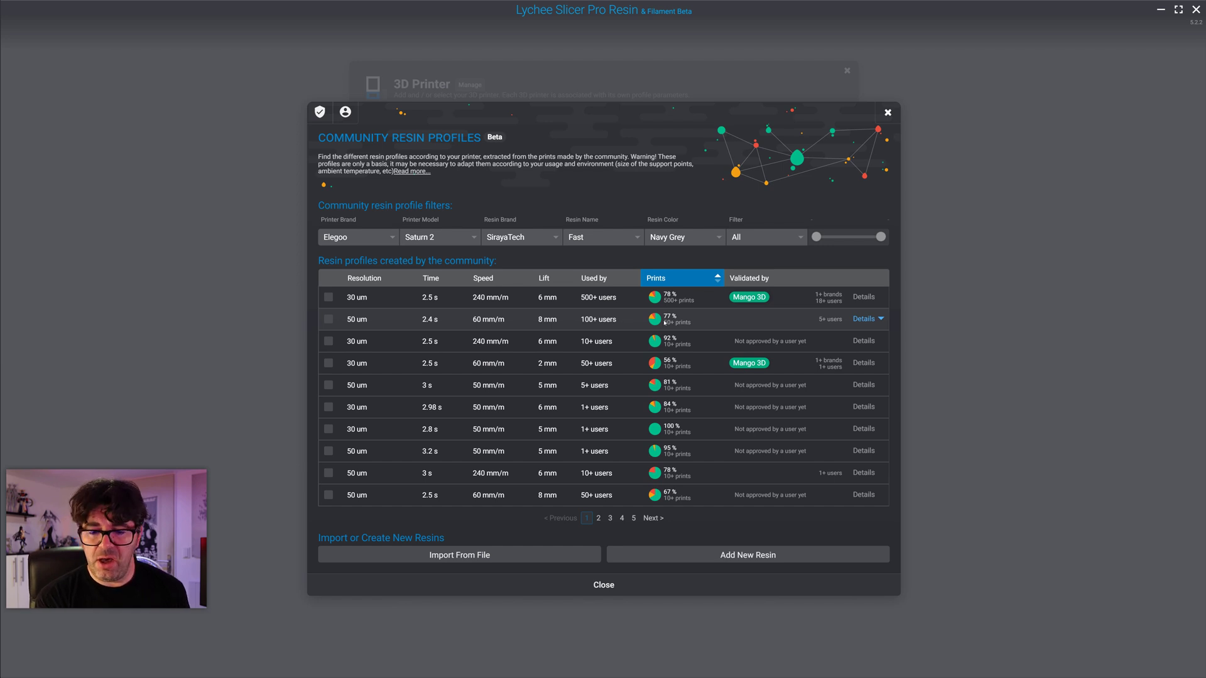
pyautogui.click(328, 297)
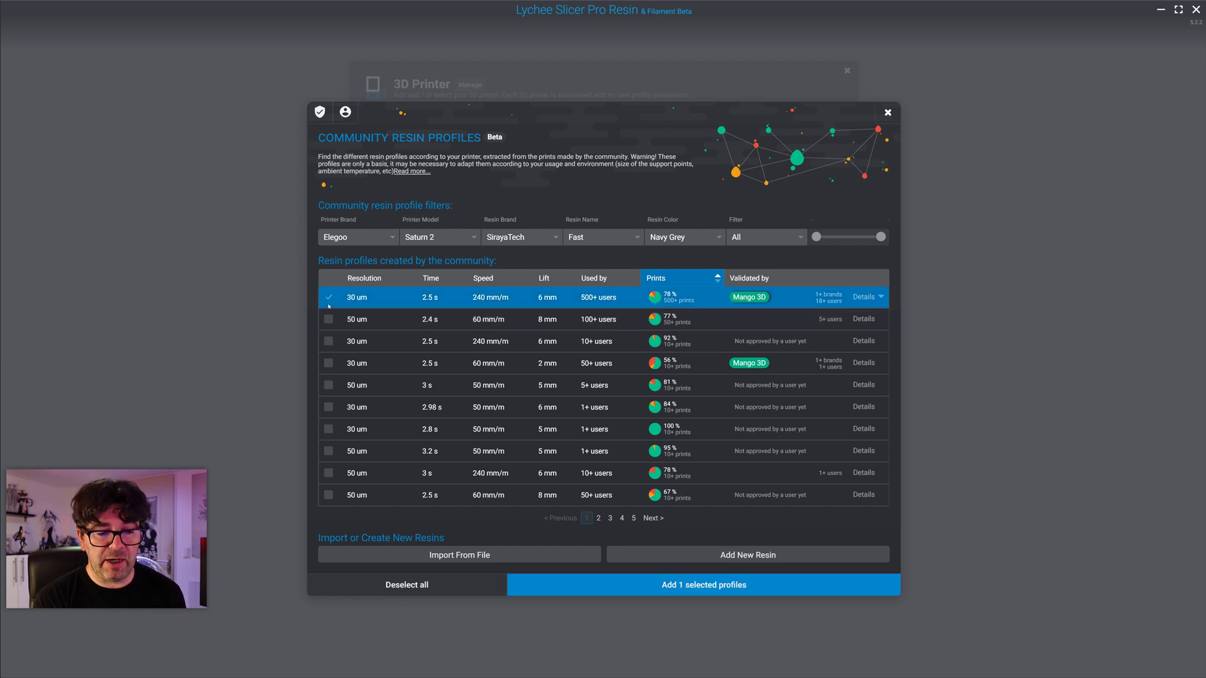
pyautogui.click(327, 320)
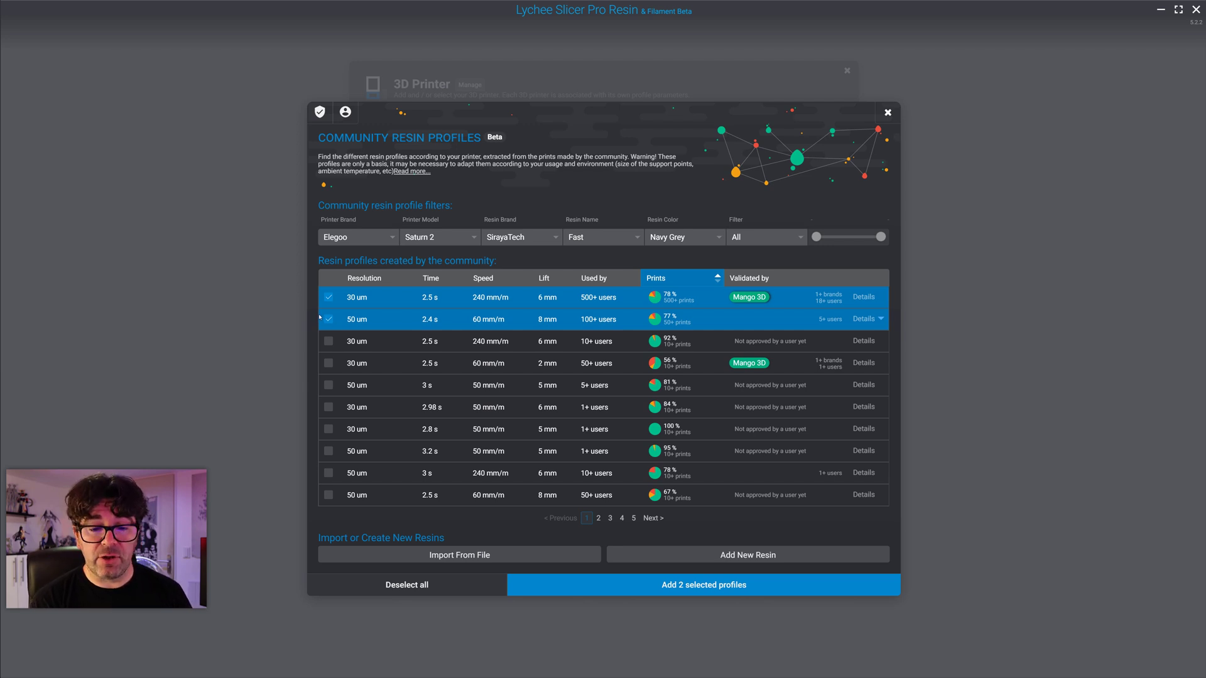
pyautogui.click(675, 586)
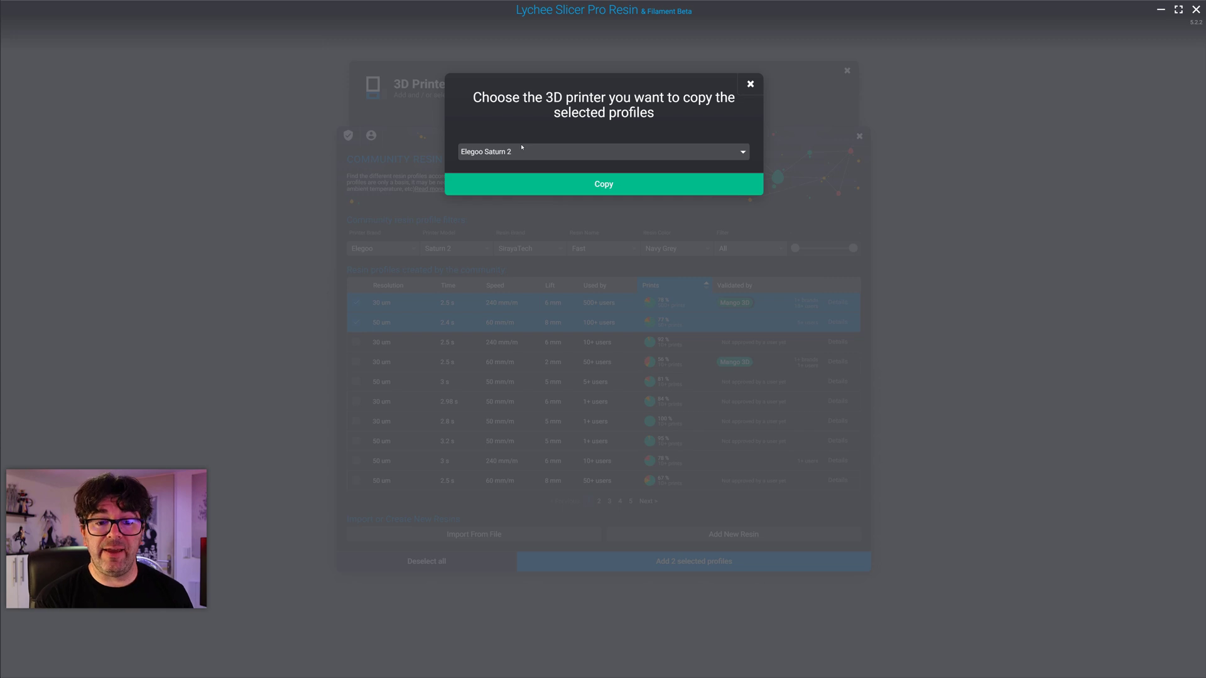
# Copy the Fast Navy Grey 30um and 50um profiles to Elegoo Saturn 2 and accept the import.
pyautogui.click(552, 186)
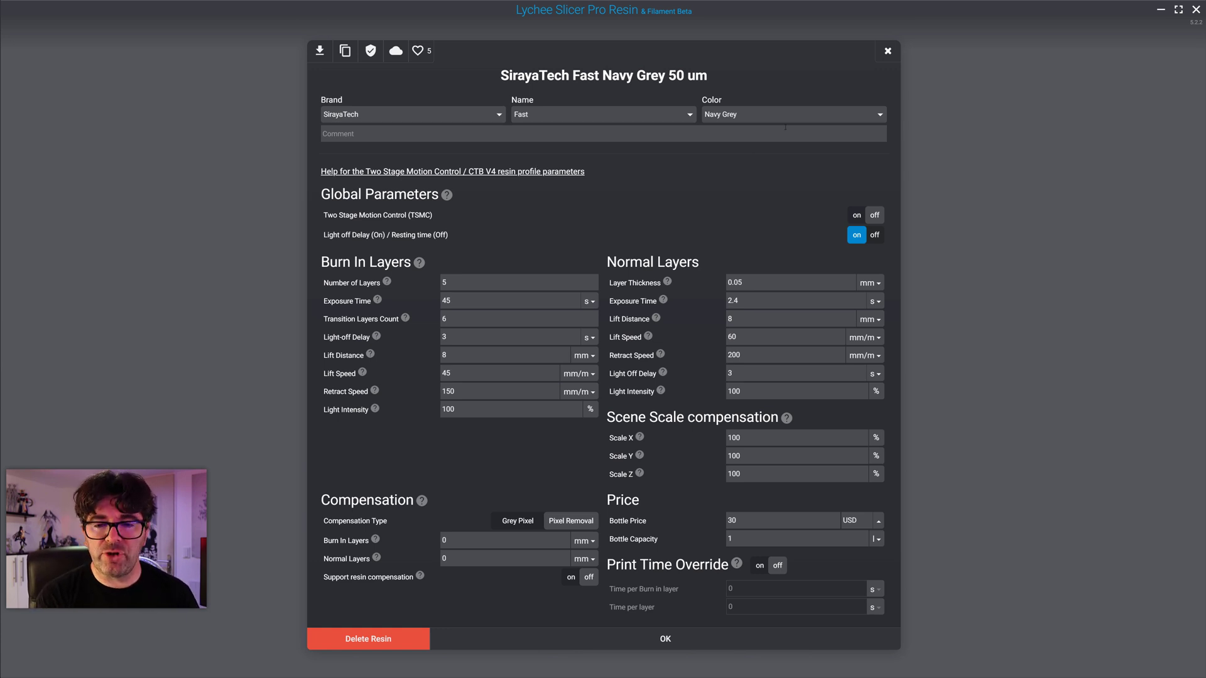
pyautogui.click(887, 51)
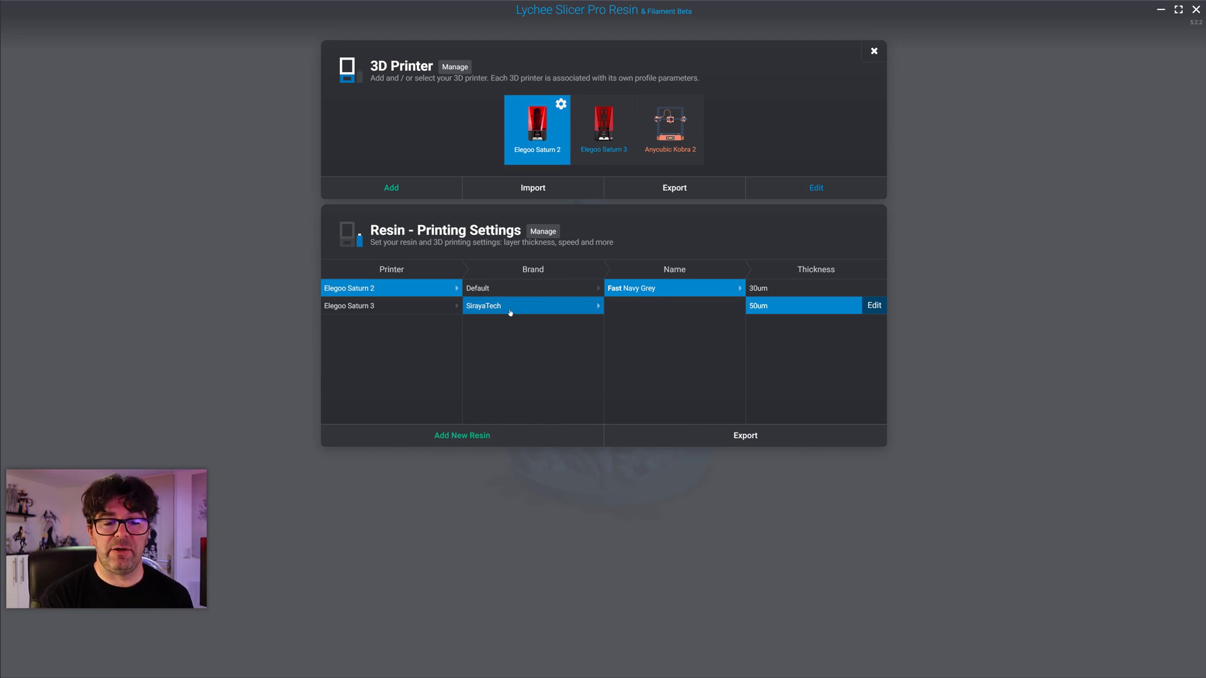
# Select the Fast Navy Grey 50um profile and open its parameters for editing.
pyautogui.click(776, 294)
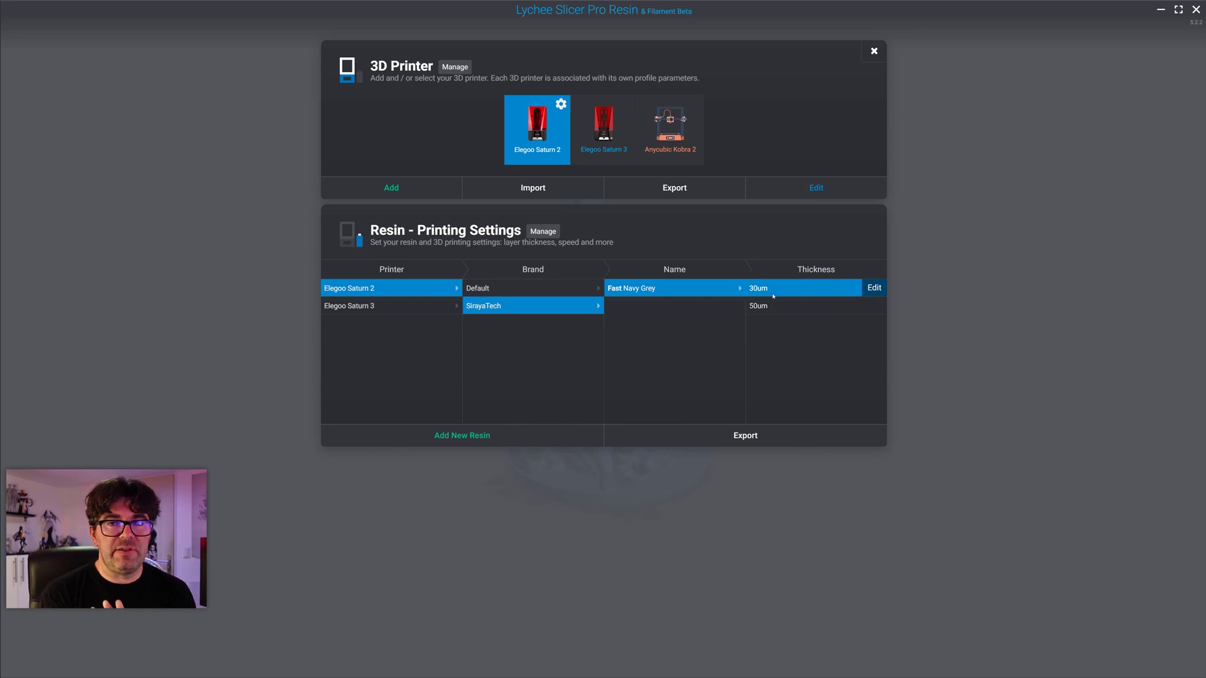
pyautogui.click(768, 309)
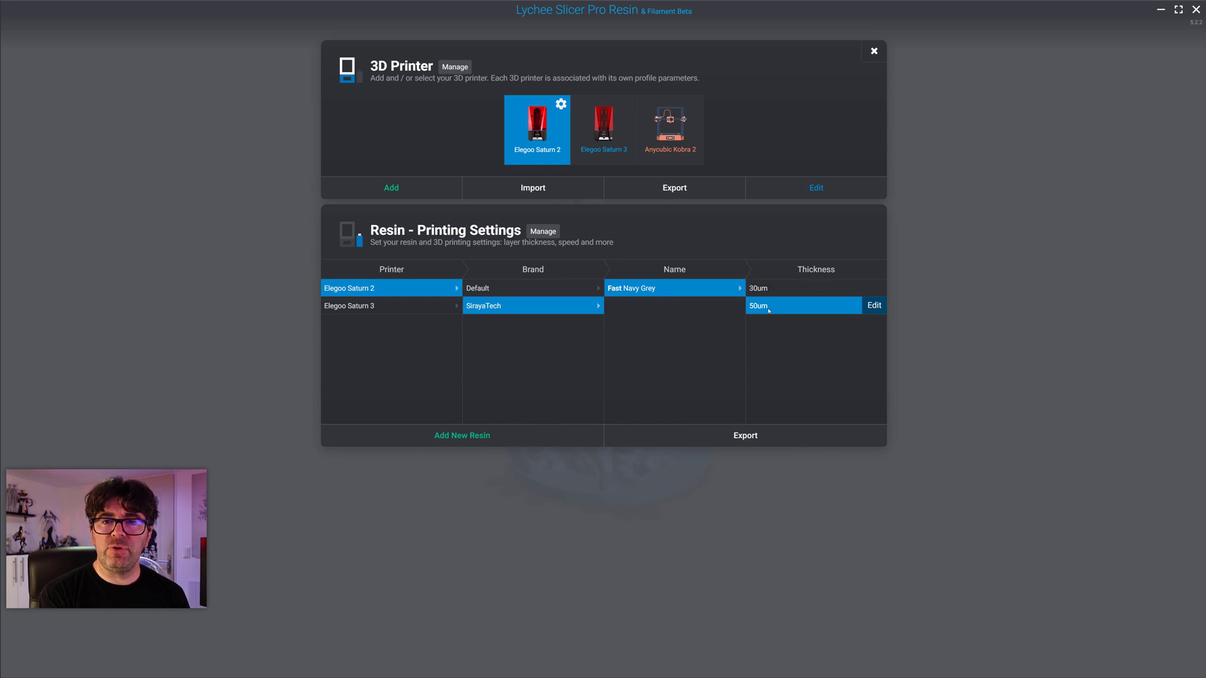
pyautogui.click(875, 308)
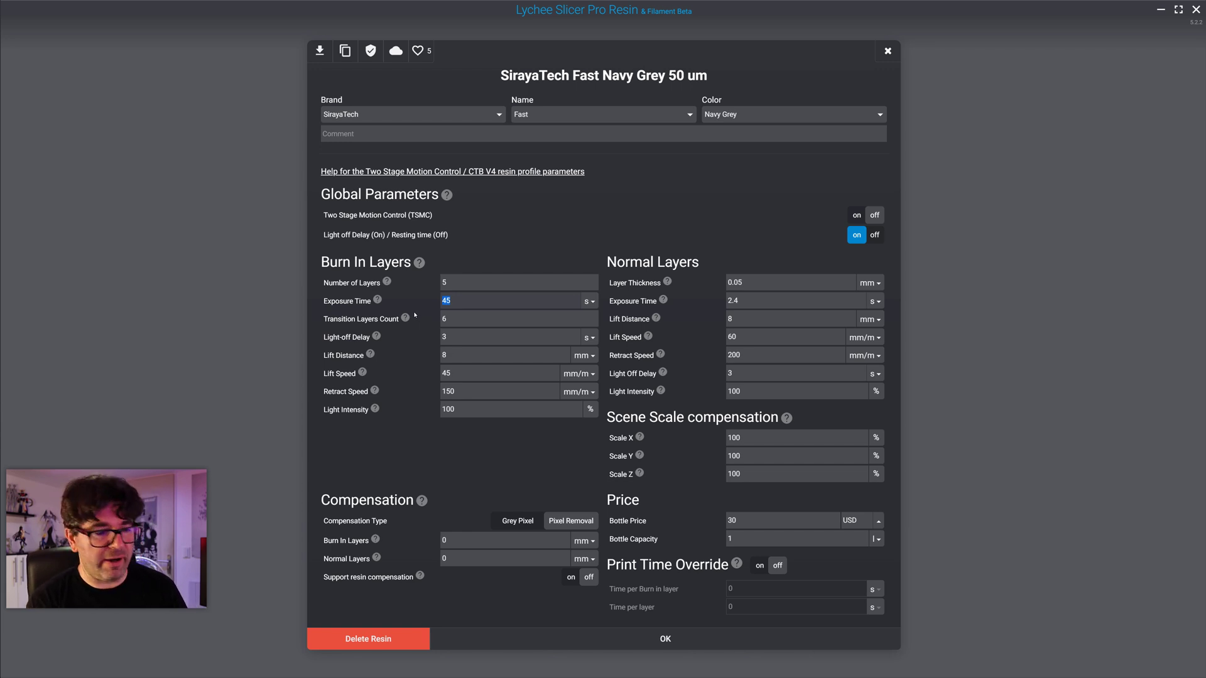
# Give Fast Navy Grey 50 um a 30 s burn-in exposure and 5 mm normal-layer lift, then save.
pyautogui.moveTo(407, 321)
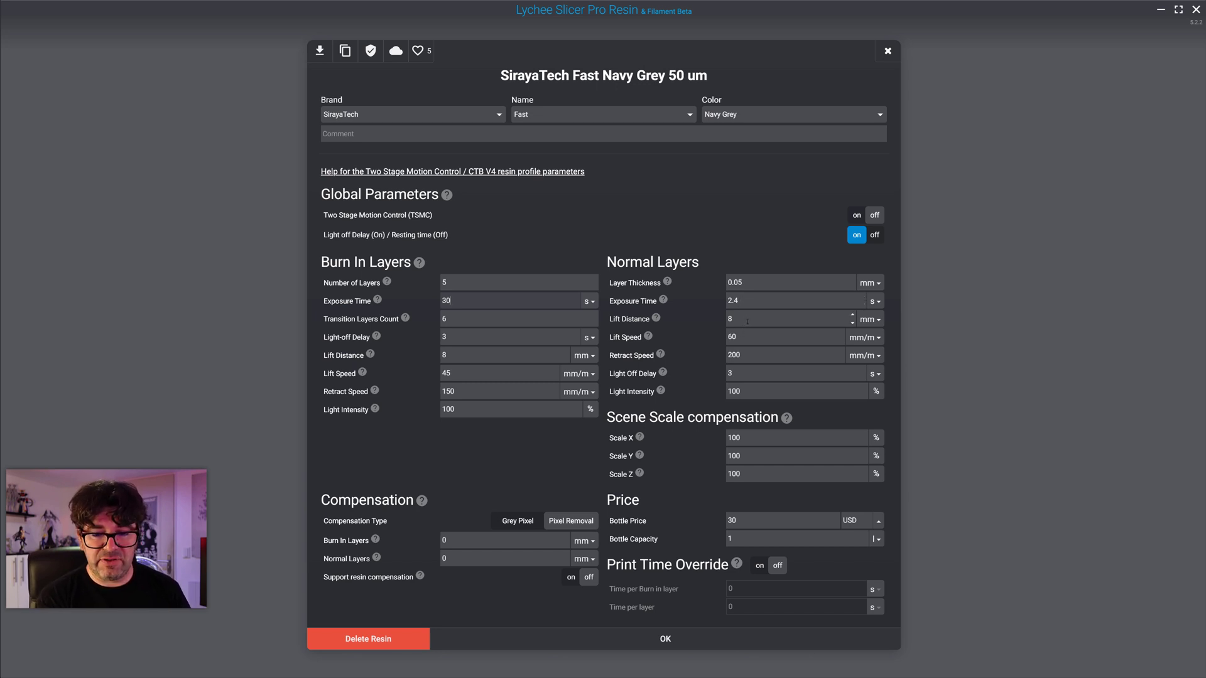
pyautogui.doubleClick(748, 319)
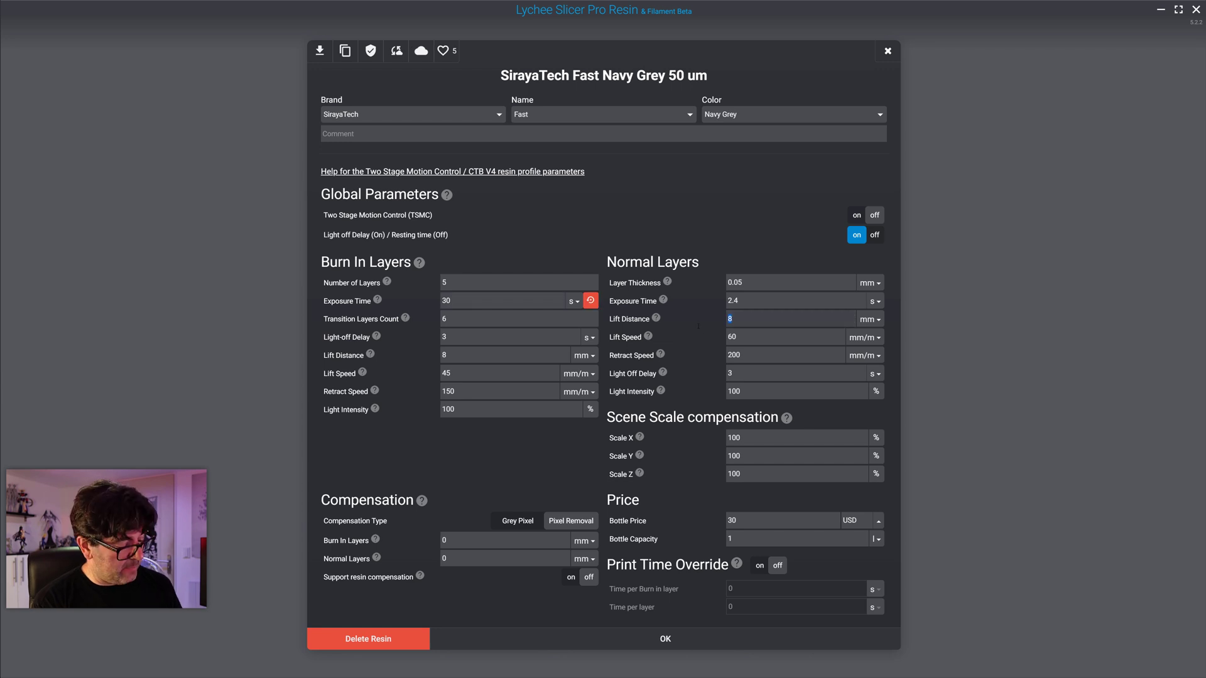
pyautogui.write('5')
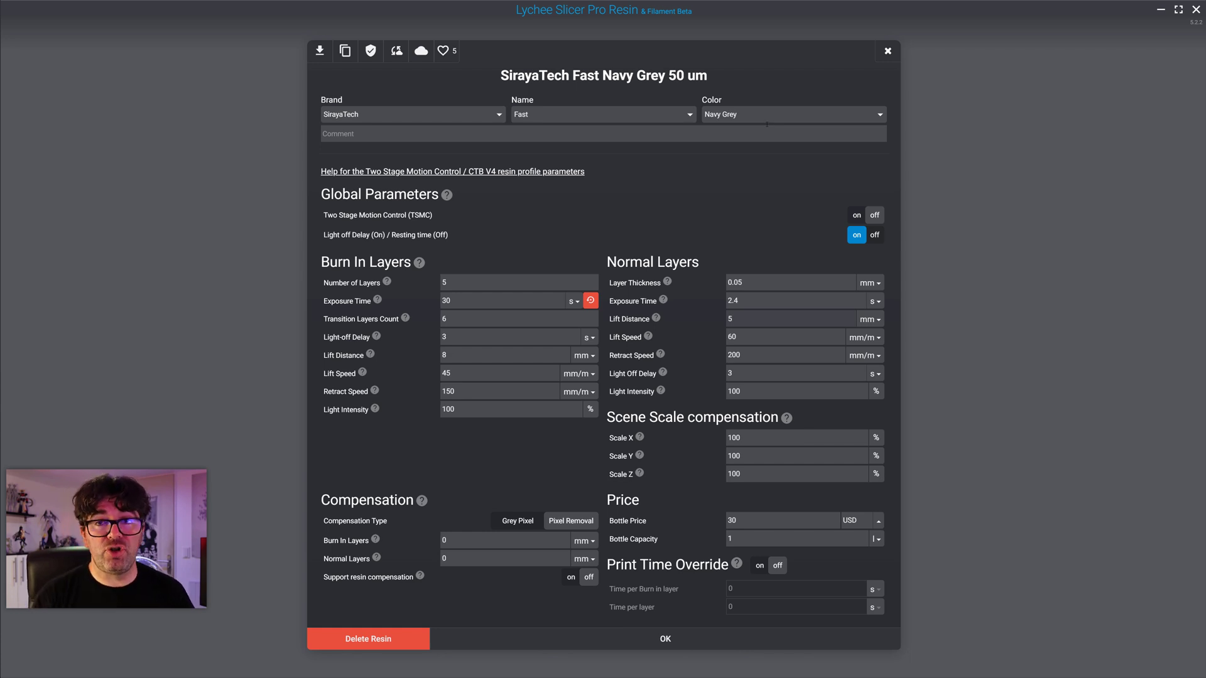
pyautogui.click(665, 639)
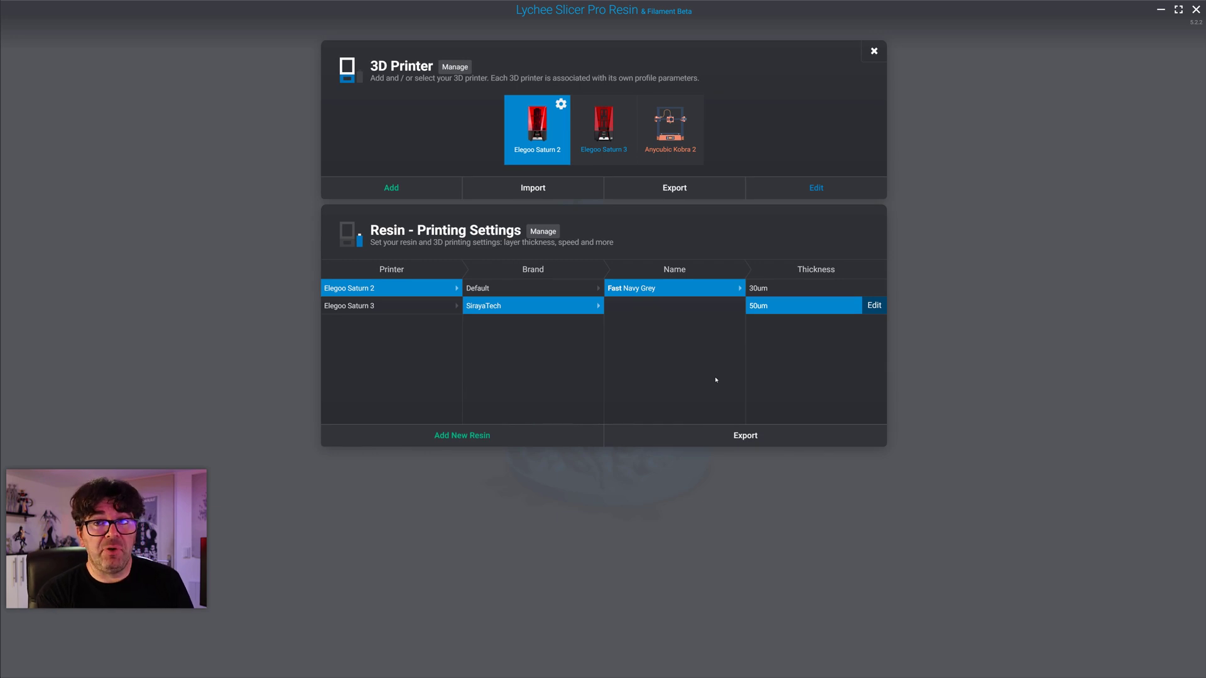
# Close the printer settings, go to the Export stage, and show the 3D Printing History.
pyautogui.click(887, 326)
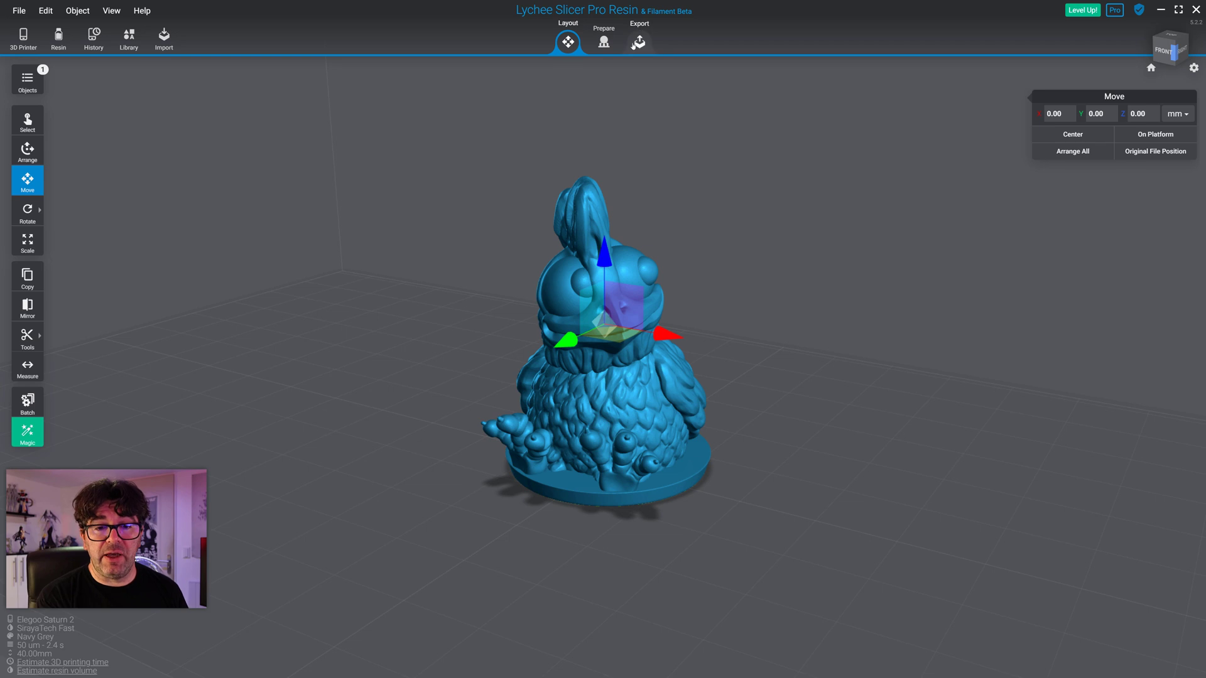
pyautogui.click(635, 32)
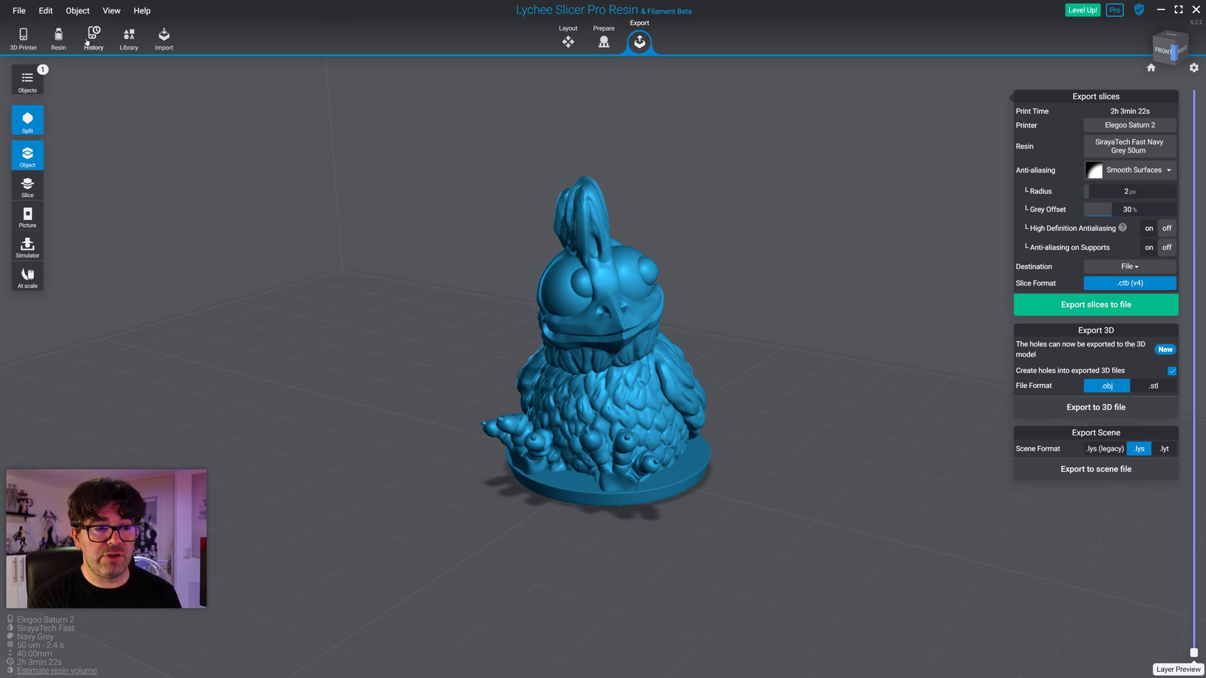
pyautogui.click(91, 39)
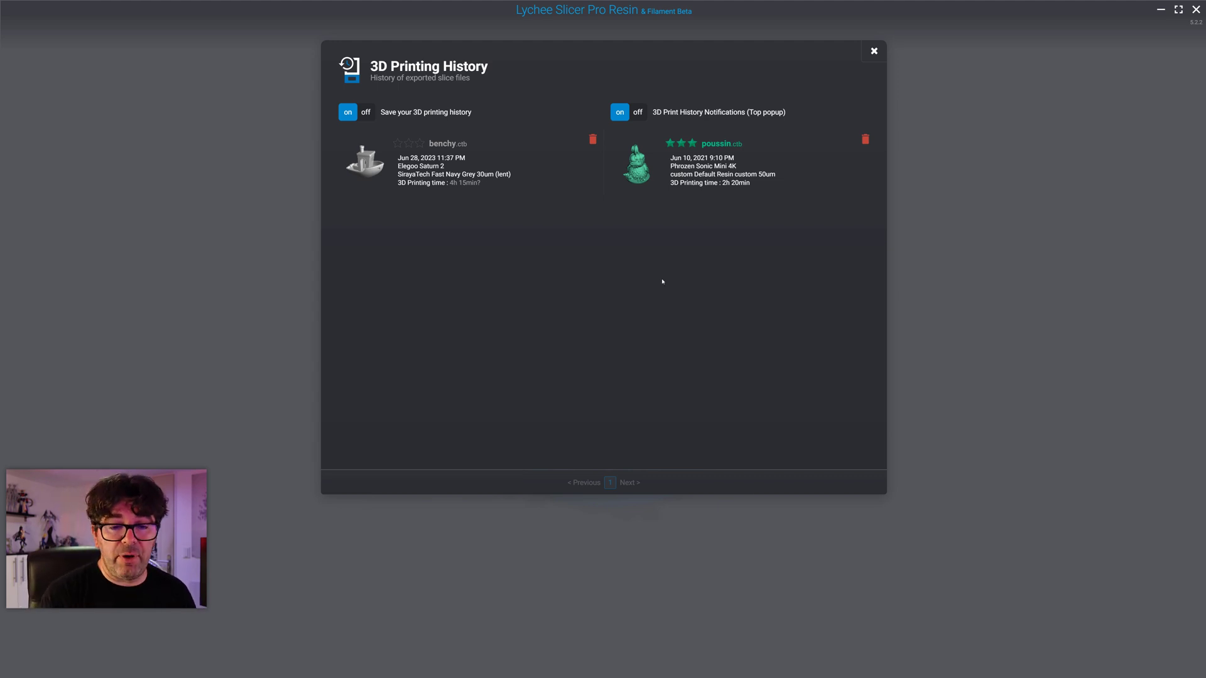
# Rate the poussin.ctb print three stars and change its printing-time minutes to 2.
pyautogui.click(697, 165)
pyautogui.click(628, 252)
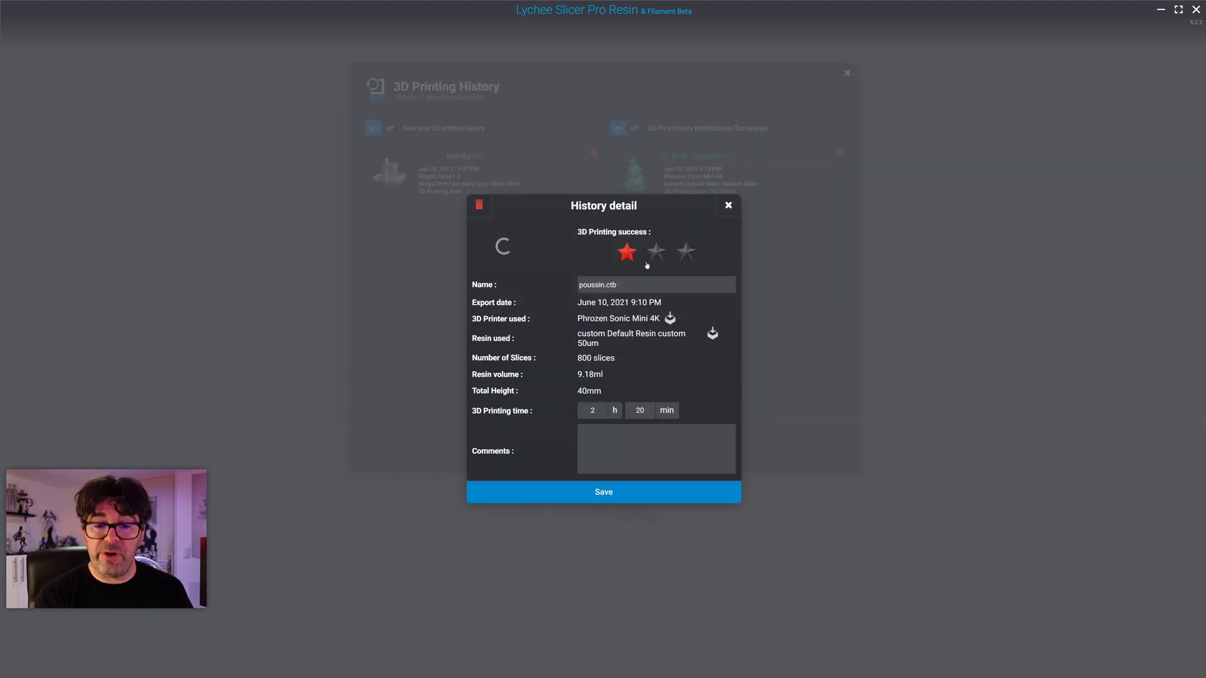
pyautogui.click(686, 252)
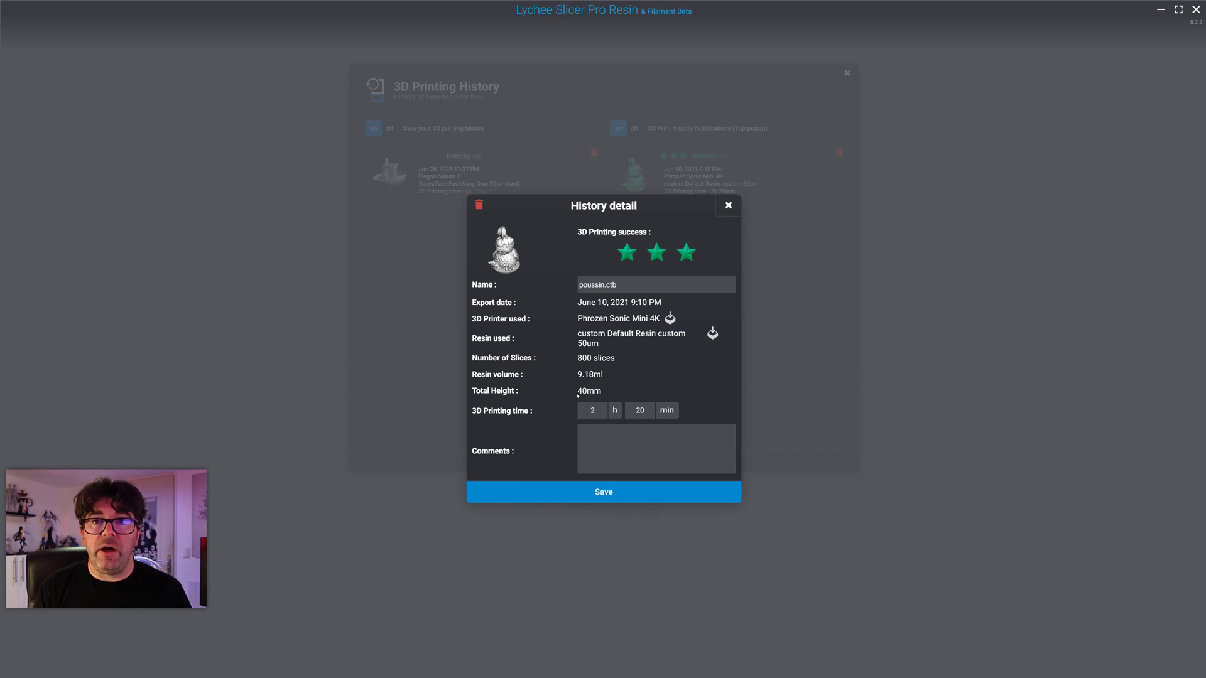
pyautogui.doubleClick(639, 410)
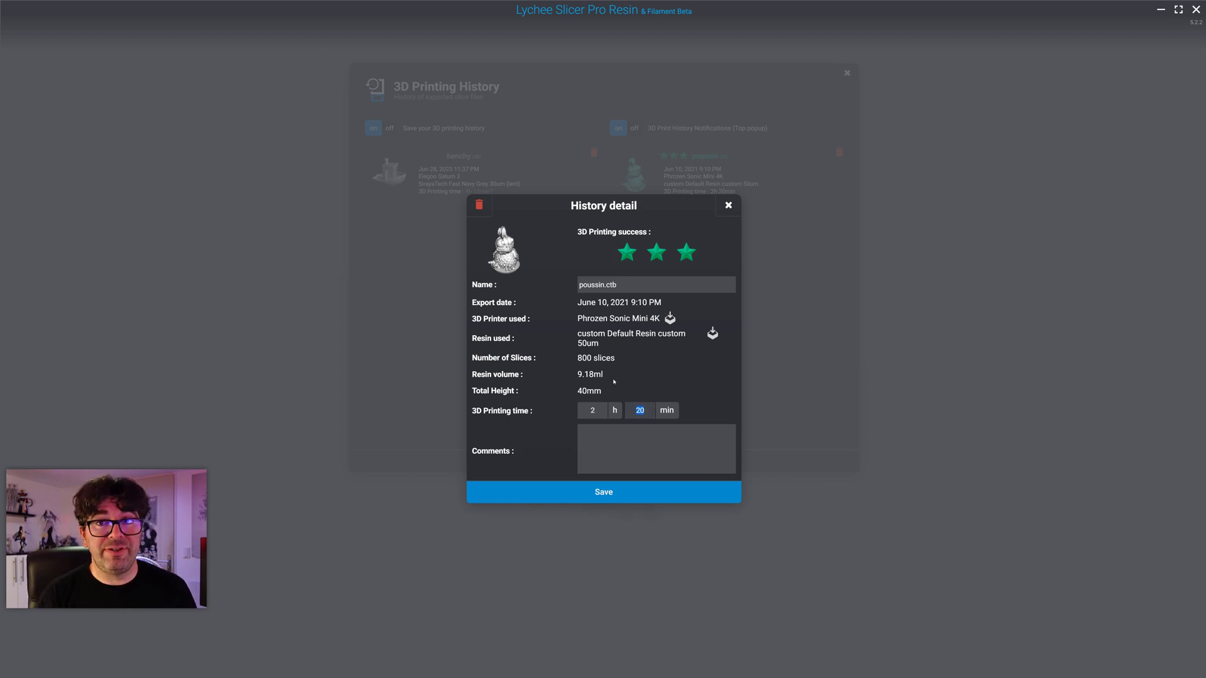
pyautogui.write('2')
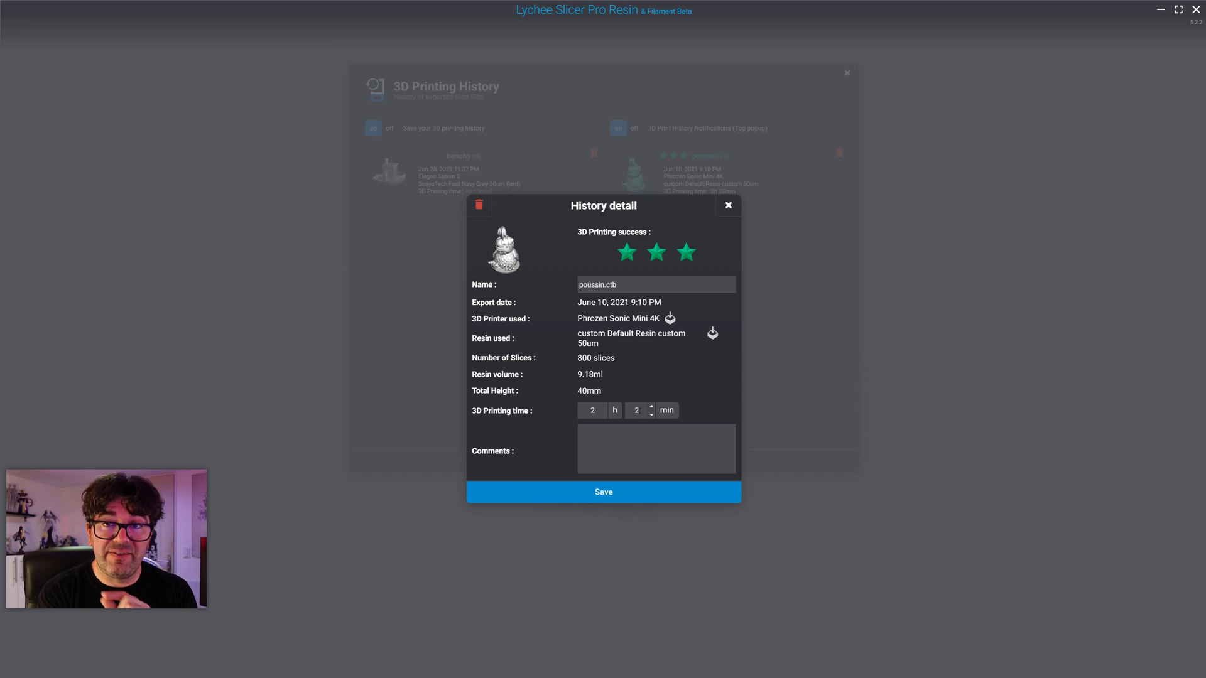
# Save the poussin.ctb history entry with its three-star rating and edited time.
pyautogui.click(620, 498)
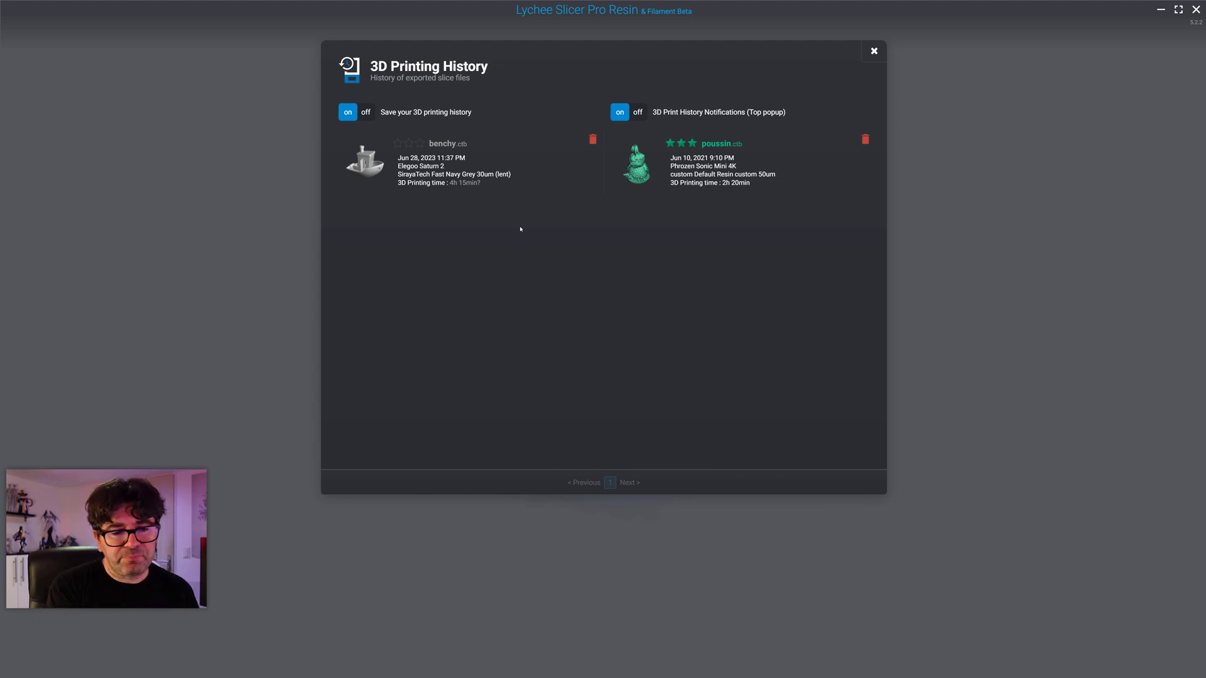
# Rate benchy.ctb three stars, set its printing time to 3 h 41 min, and save.
pyautogui.click(427, 179)
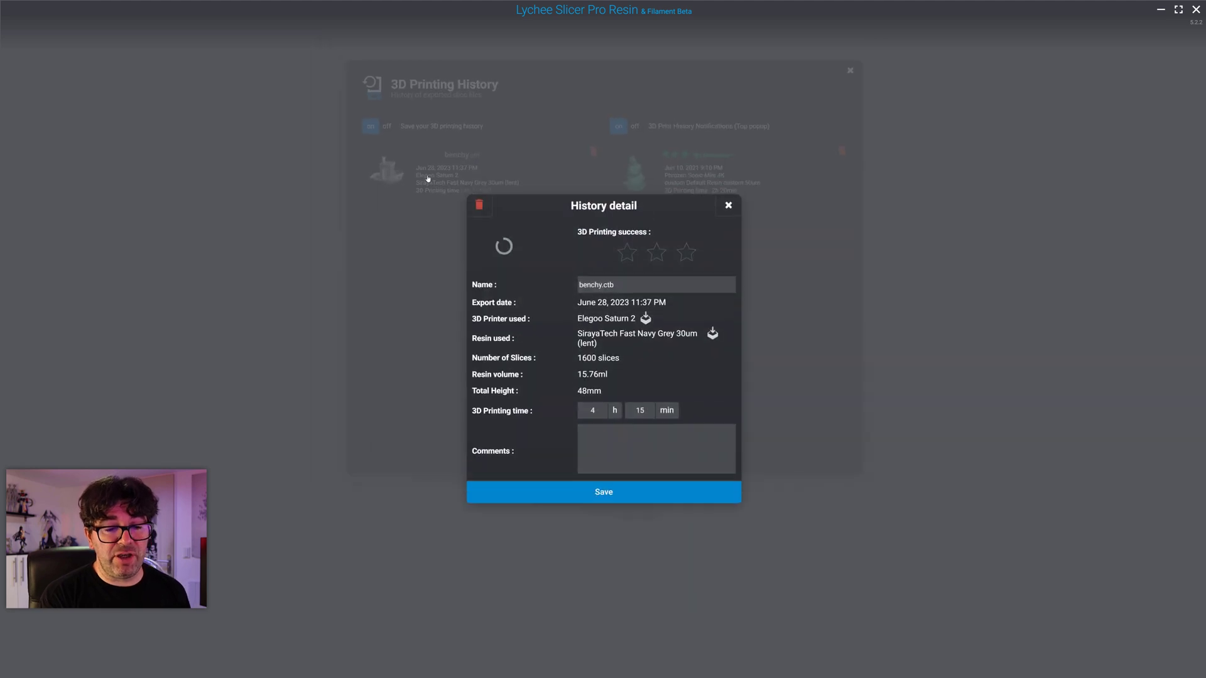
pyautogui.click(684, 254)
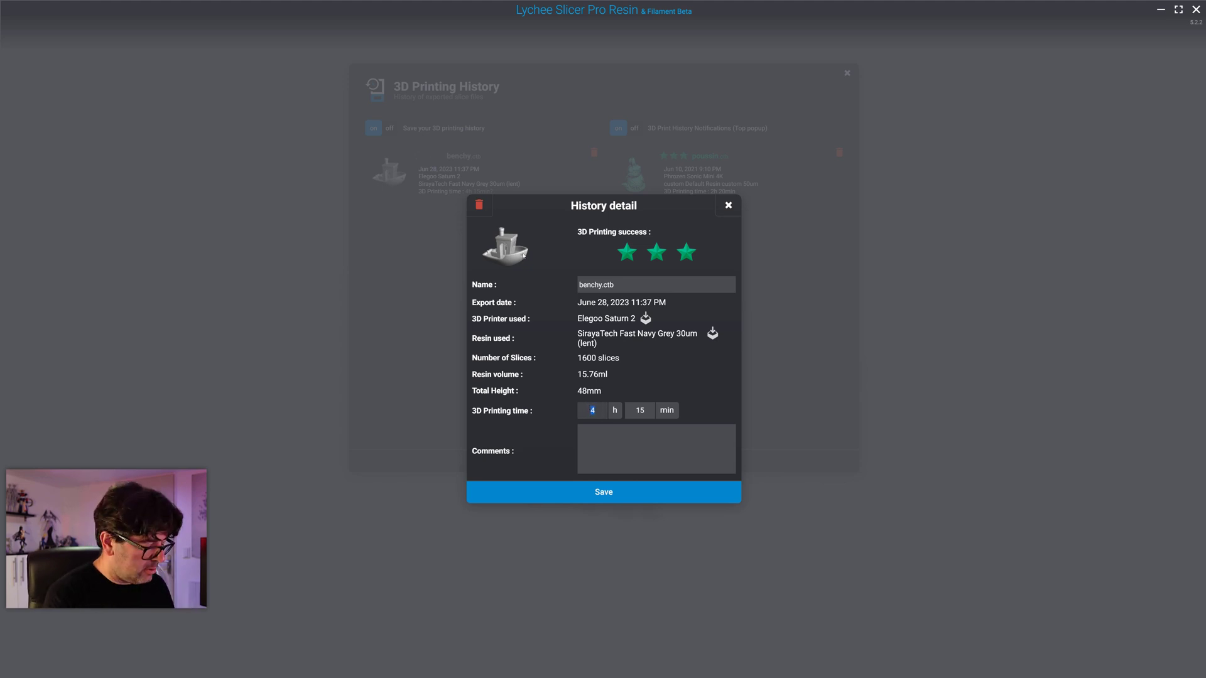
pyautogui.write('3')
pyautogui.press('Tab')
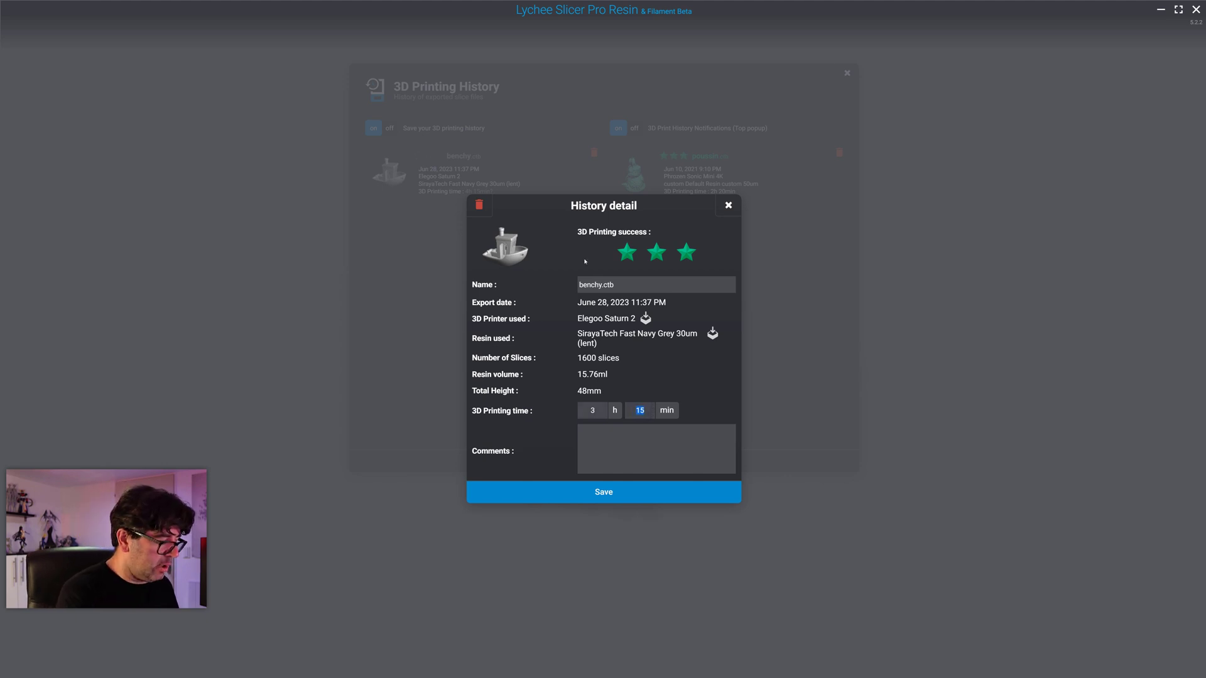
pyautogui.write('41')
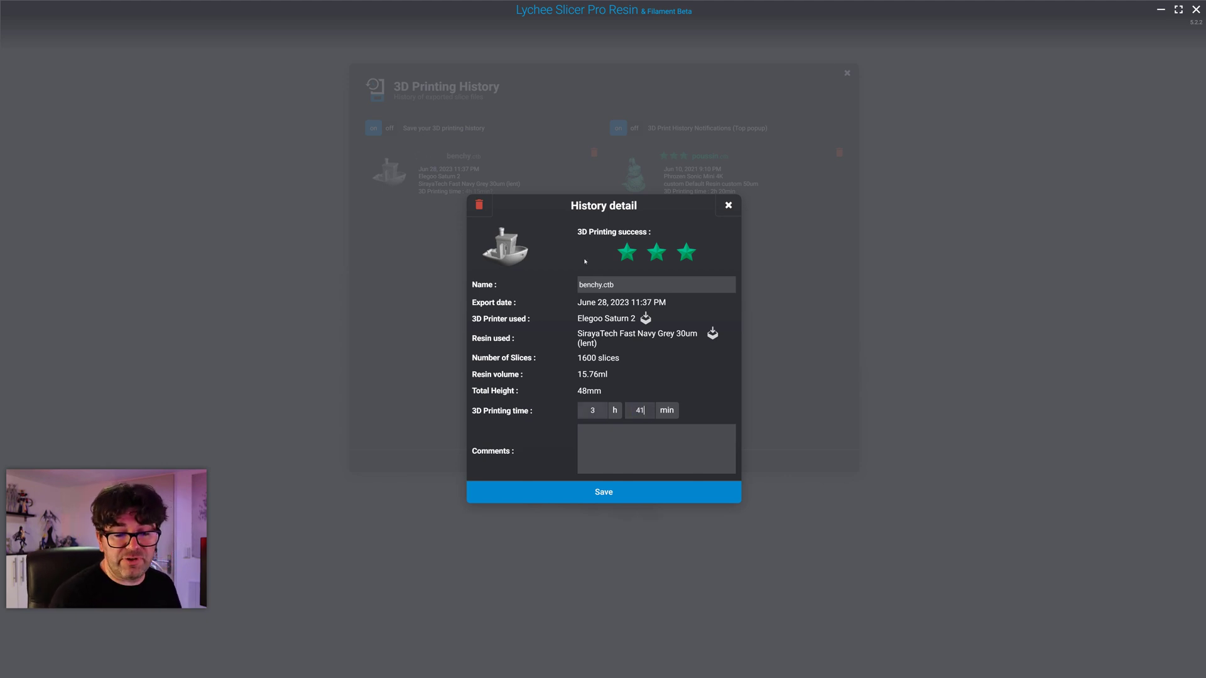
pyautogui.click(597, 495)
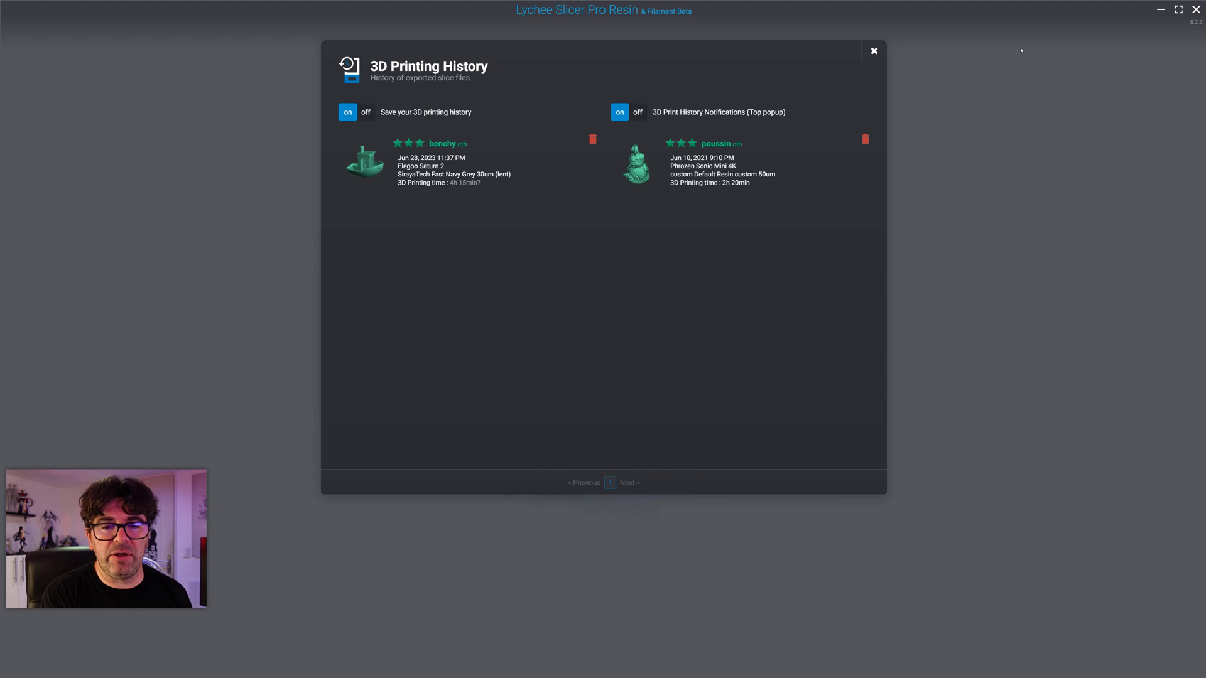
# Close the history, select the Elegoo Saturn 3 printer, and start adding a new resin.
pyautogui.click(873, 50)
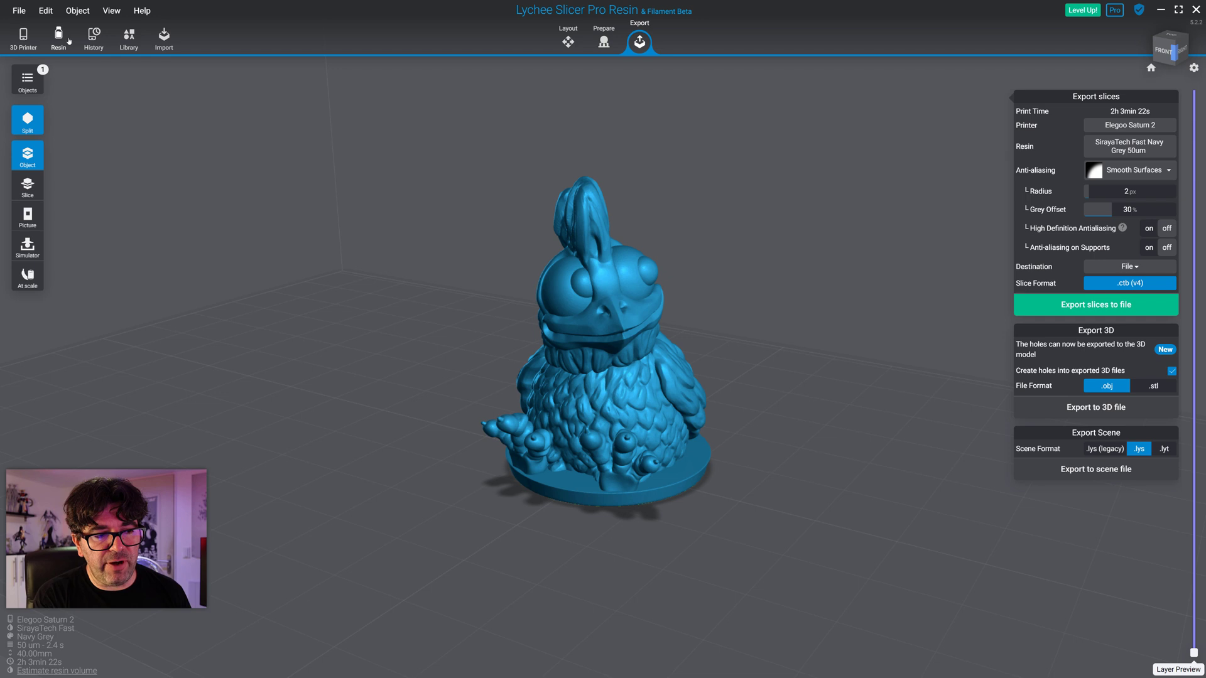
pyautogui.click(23, 37)
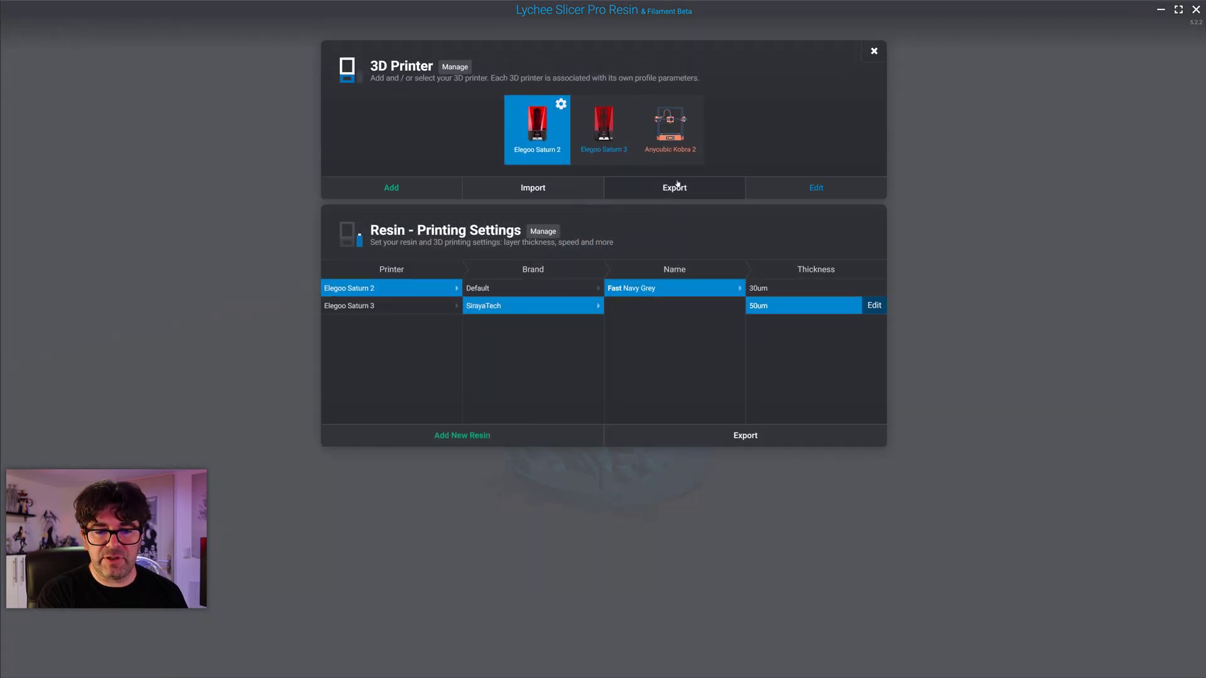
pyautogui.click(603, 135)
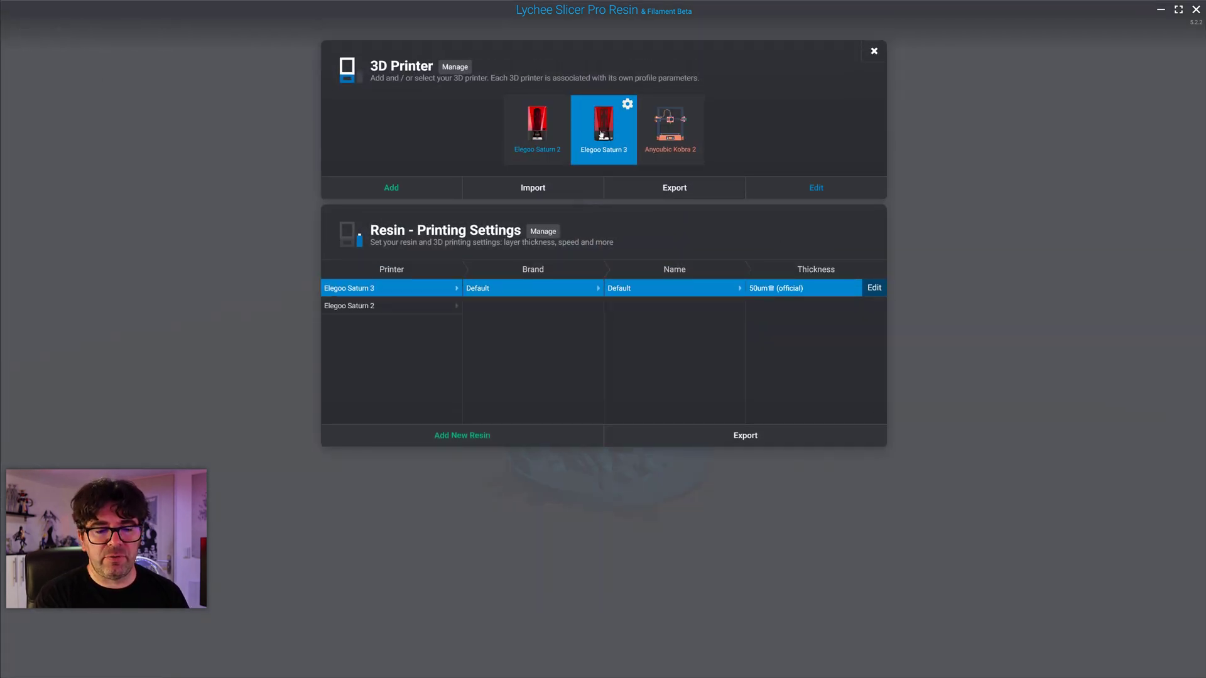
pyautogui.click(479, 438)
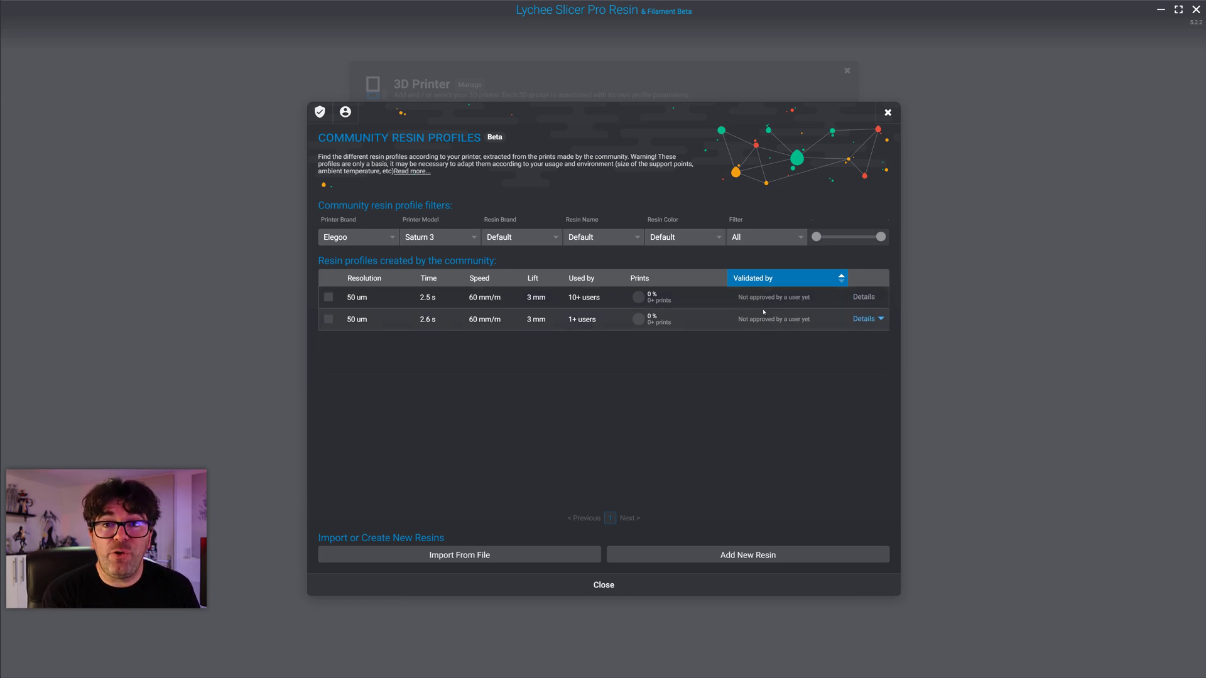
# Filter the community resin profiles to brand SirayaTech, name Fast, colour Grey.
pyautogui.click(531, 238)
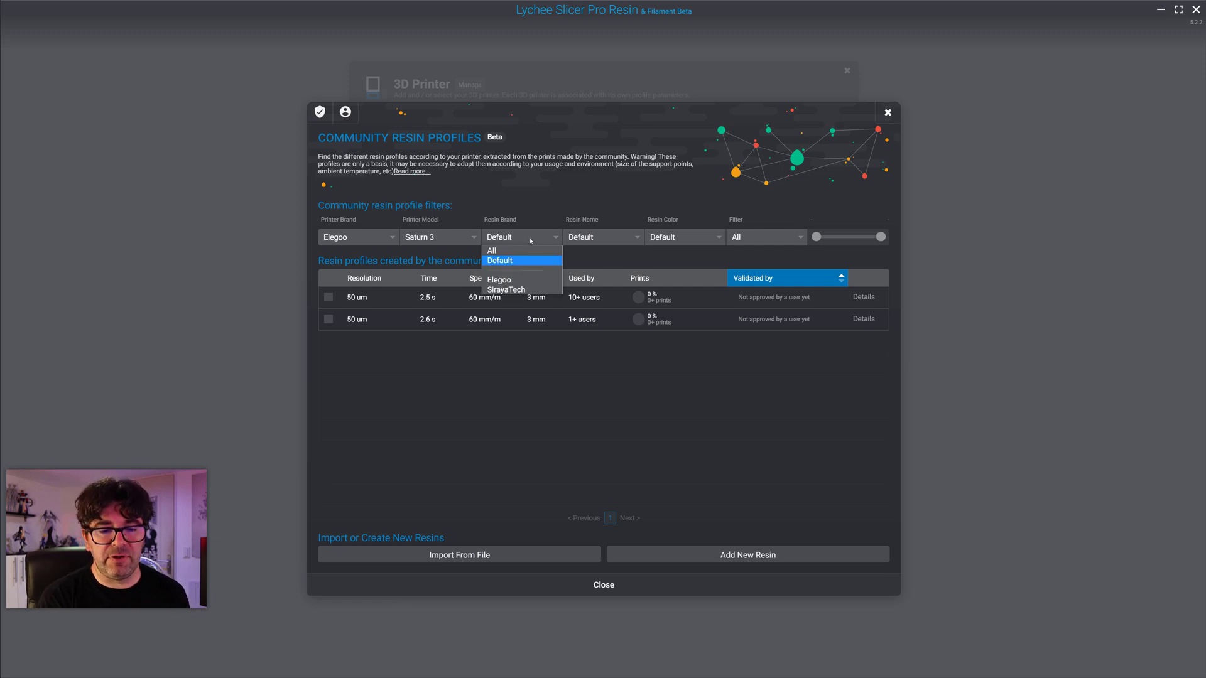
pyautogui.click(507, 290)
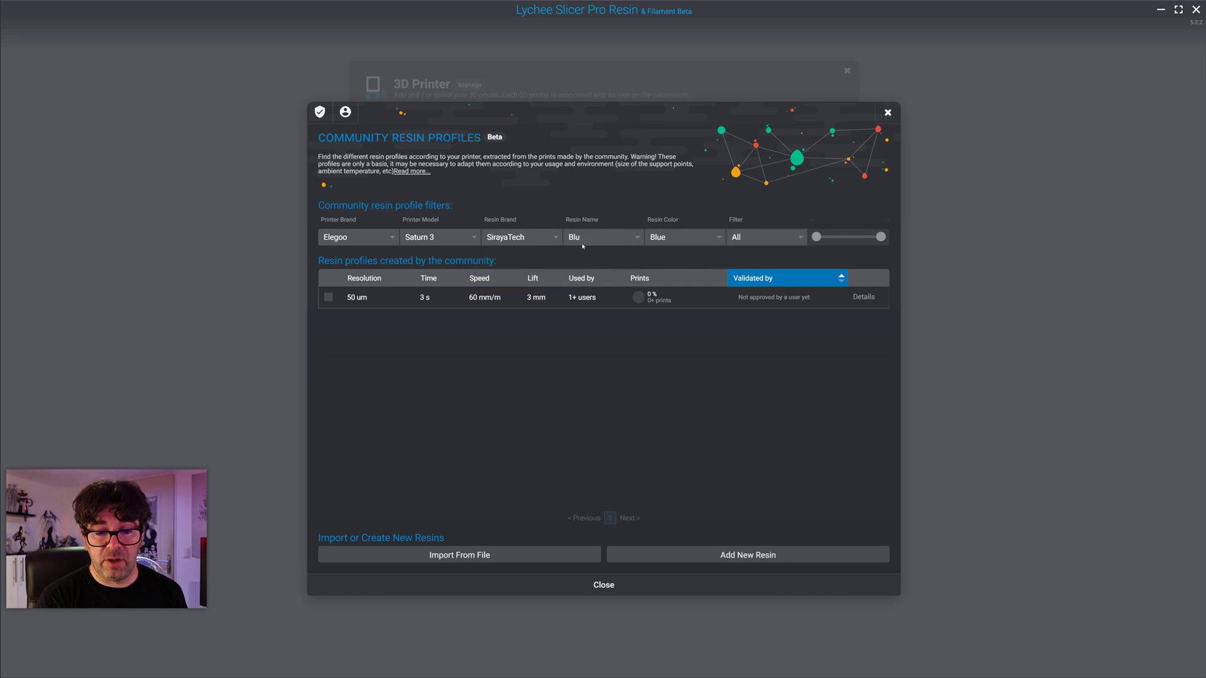
pyautogui.click(583, 245)
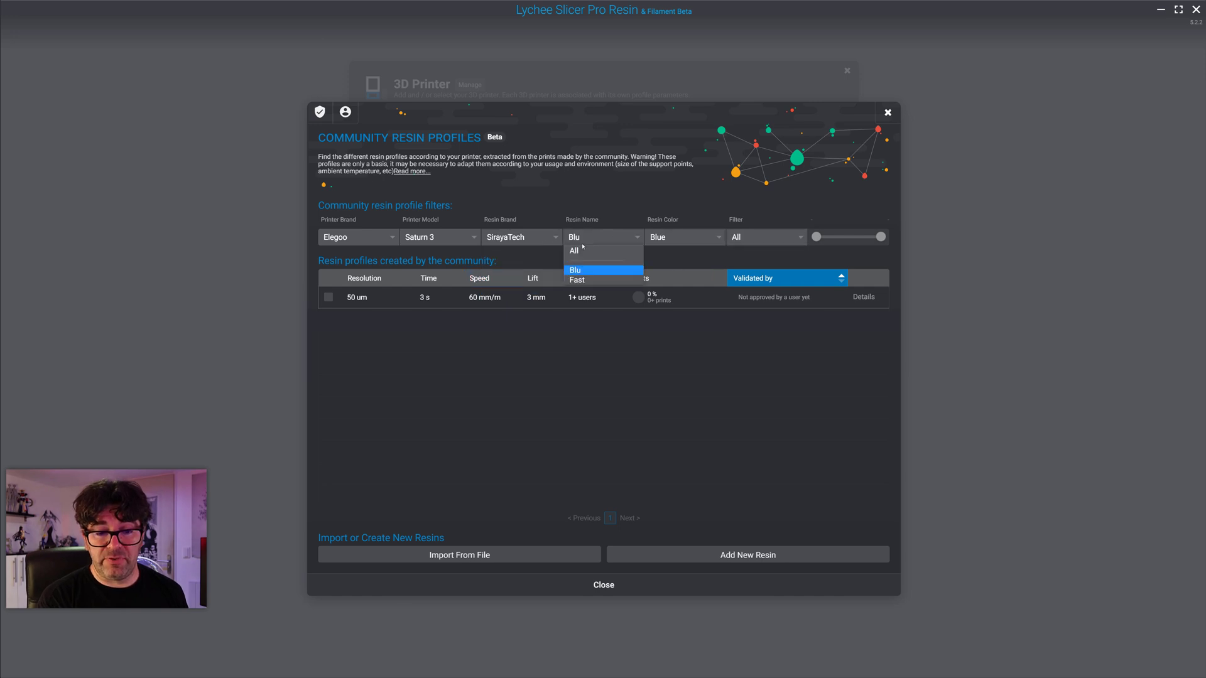
pyautogui.click(578, 280)
pyautogui.click(676, 238)
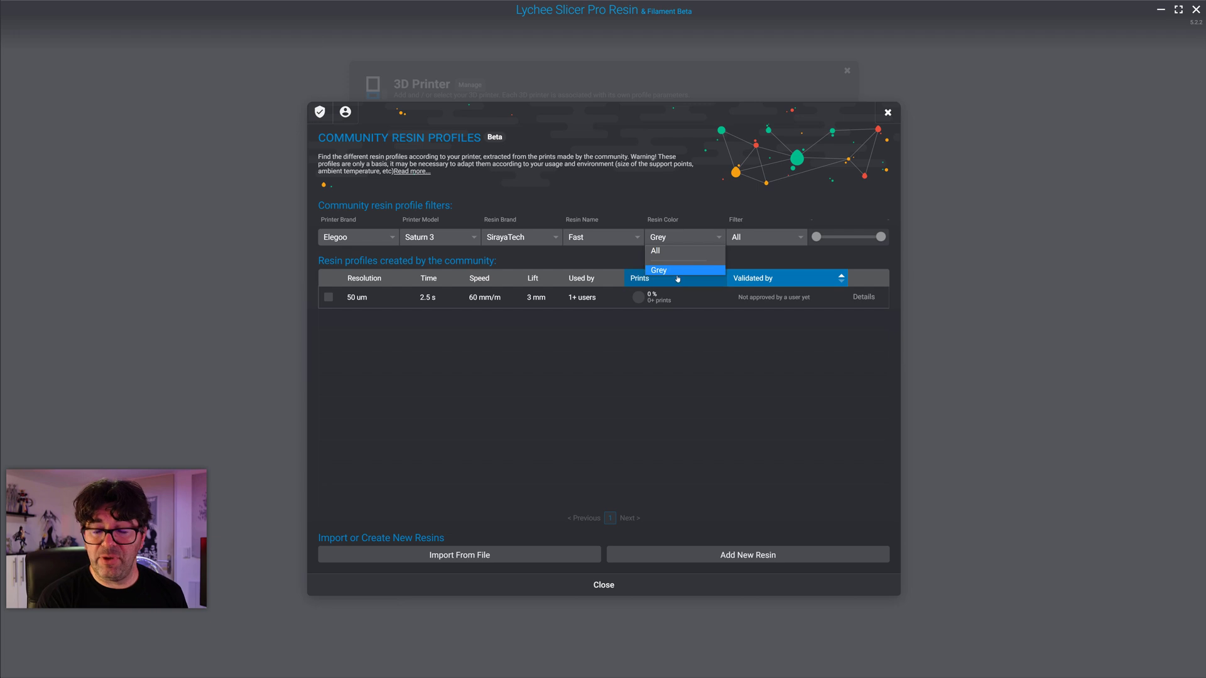
pyautogui.click(674, 218)
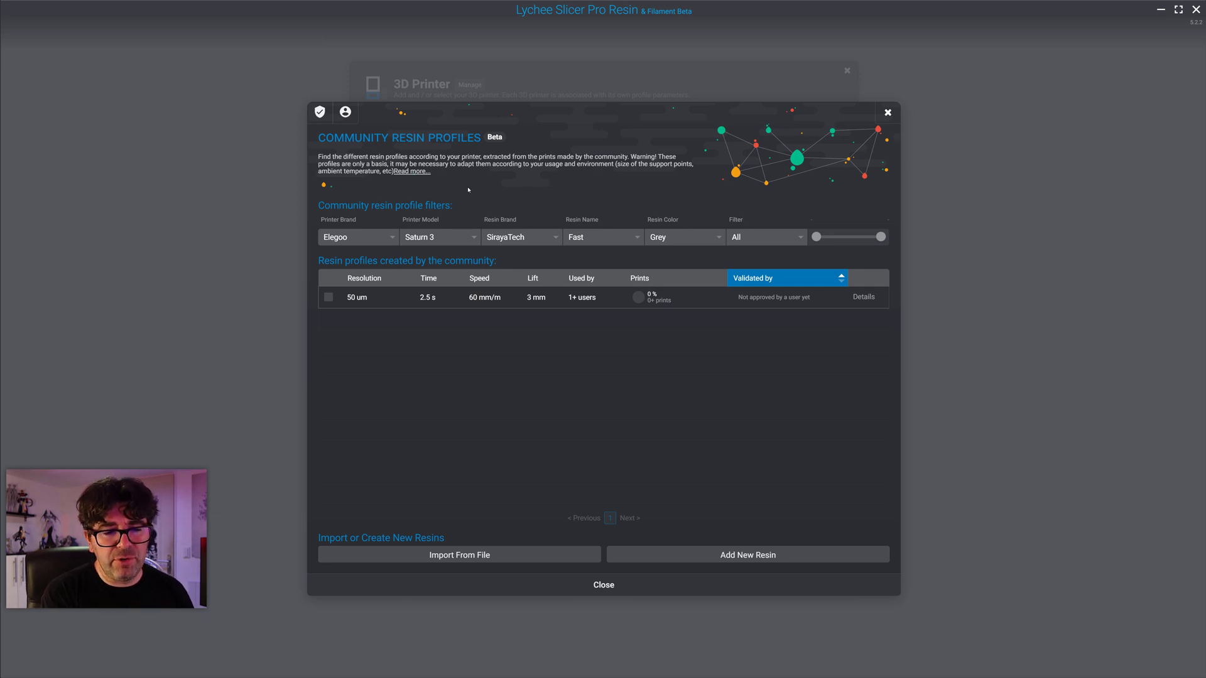
# Filter the community profiles to printer model Saturn 2 and colour Navy Grey.
pyautogui.click(441, 242)
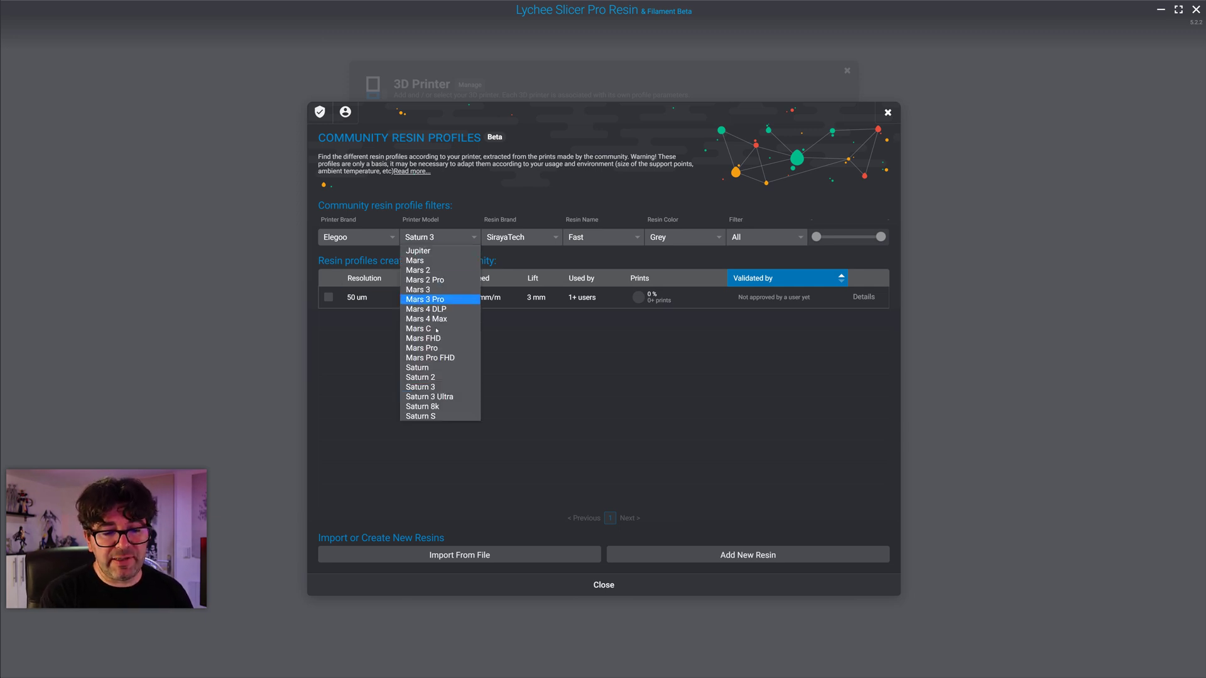
pyautogui.click(444, 375)
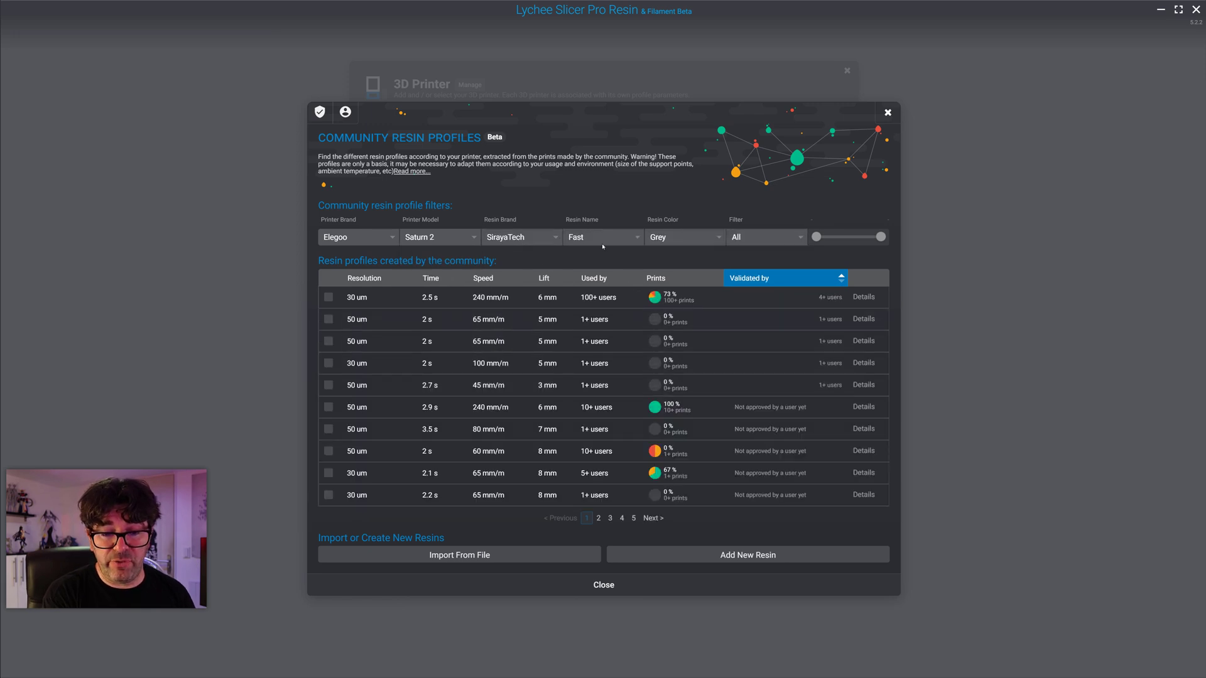
pyautogui.click(681, 237)
pyautogui.click(670, 310)
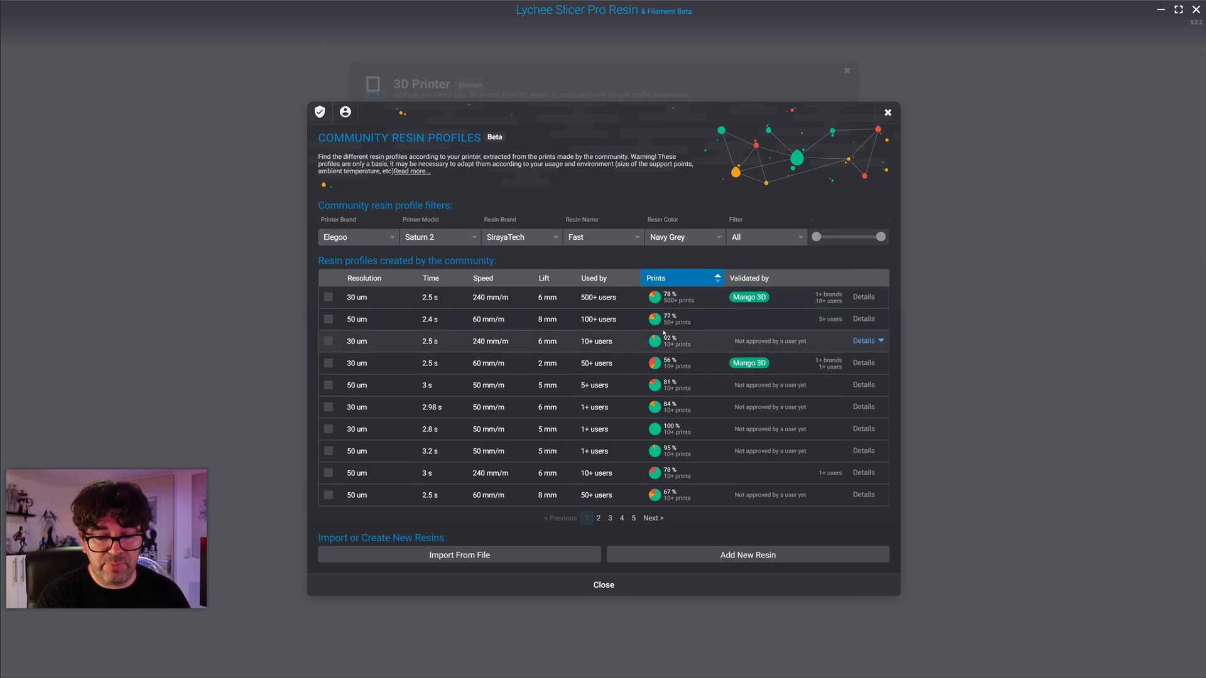
# Select only the Mango 3D validated 30 um profile and add it to a printer.
pyautogui.click(599, 323)
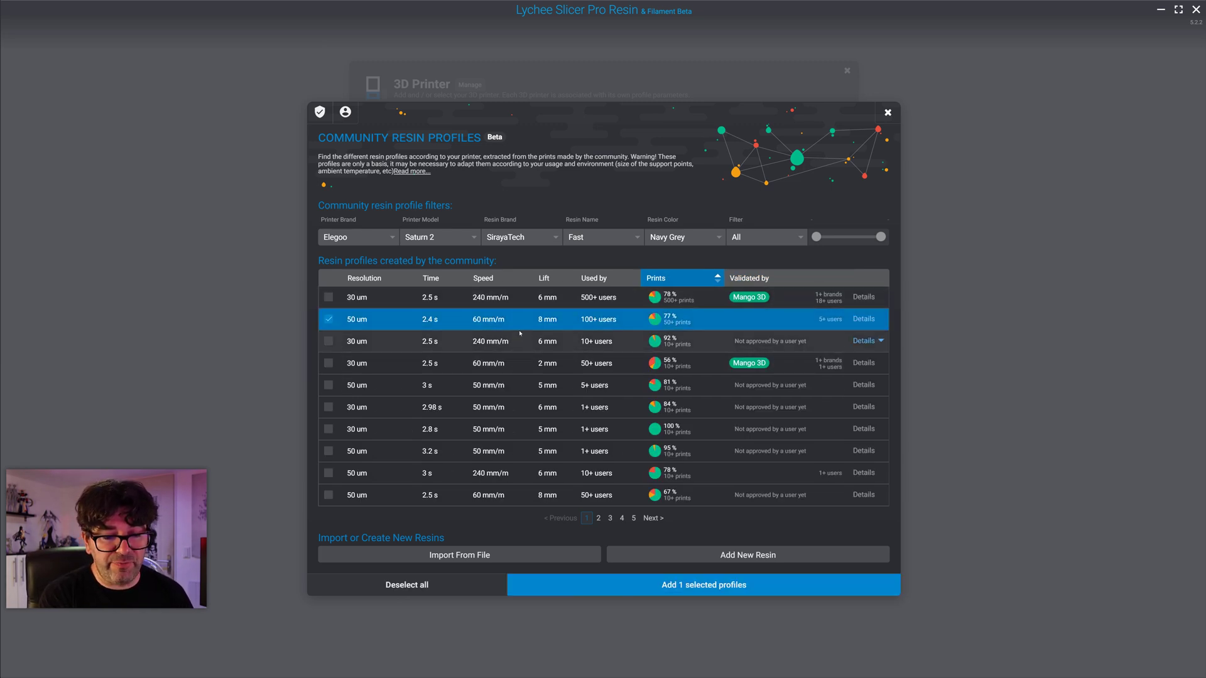
pyautogui.click(588, 364)
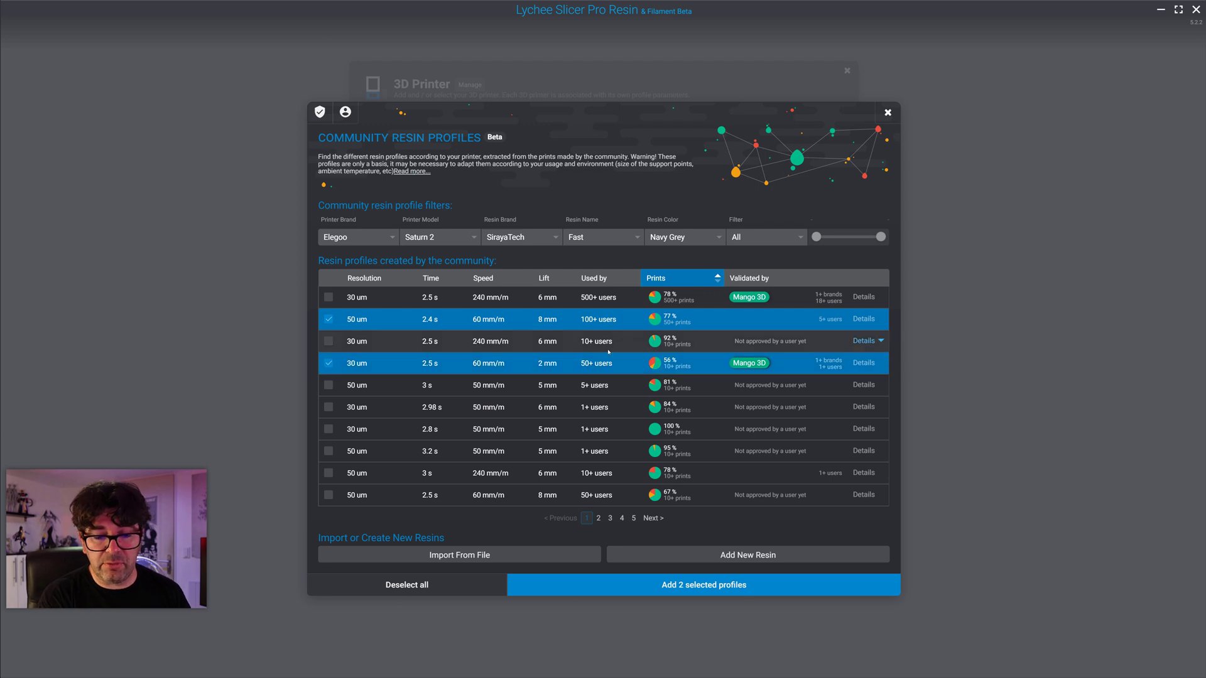
pyautogui.click(596, 320)
pyautogui.click(692, 589)
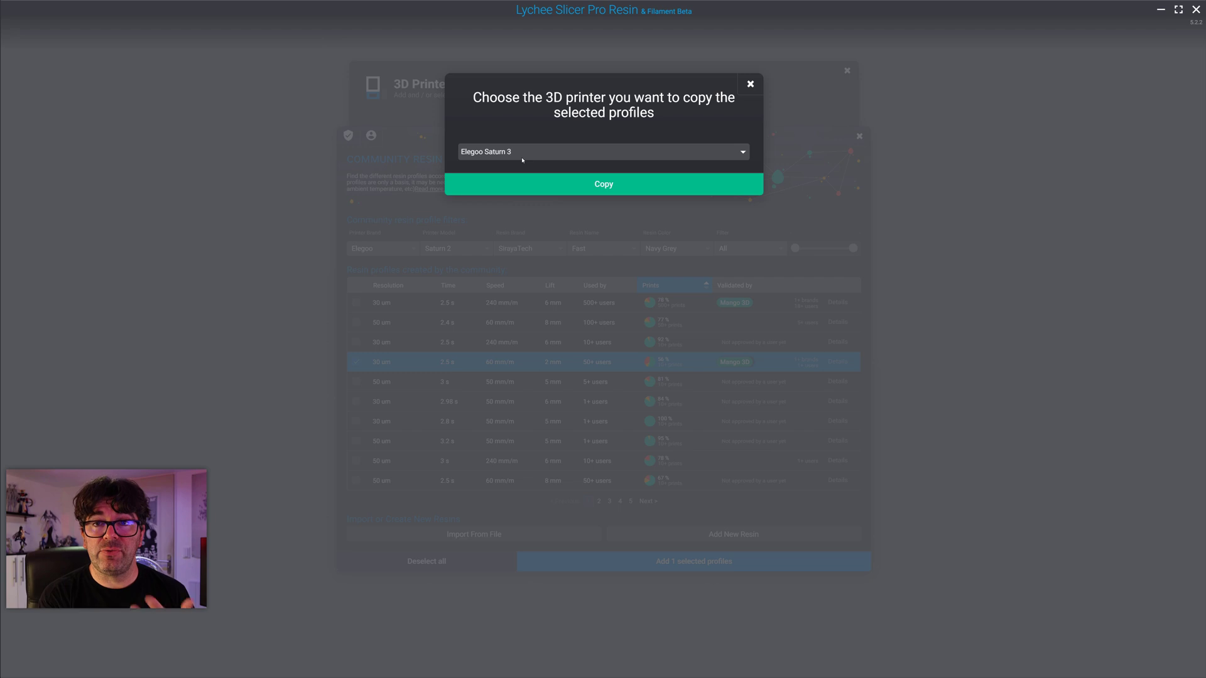
# Copy the Fast Navy Grey 30um profile to Elegoo Saturn 3, then close the resin editor.
pyautogui.click(566, 191)
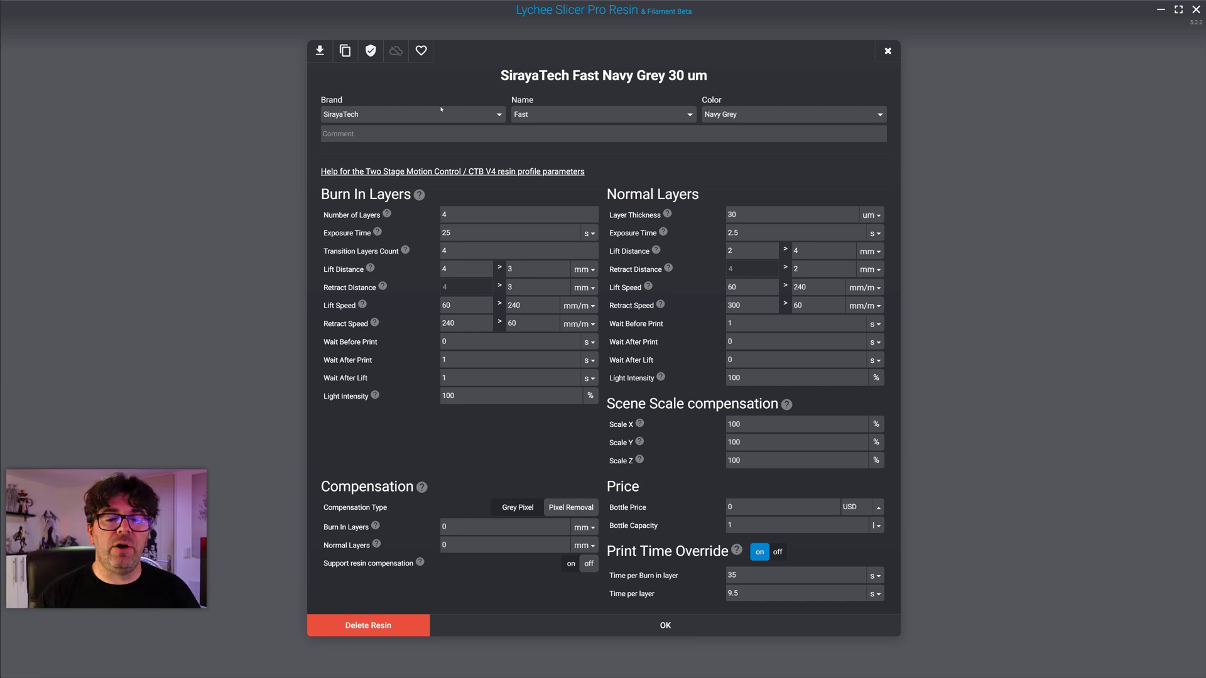
pyautogui.click(887, 50)
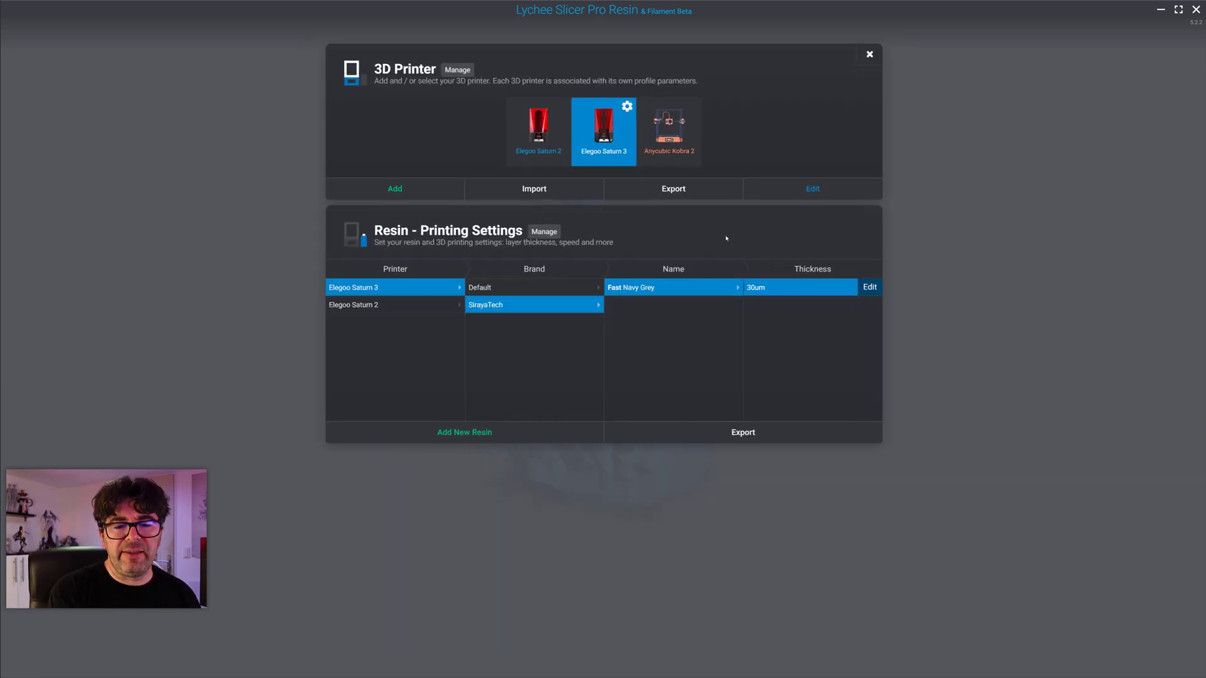